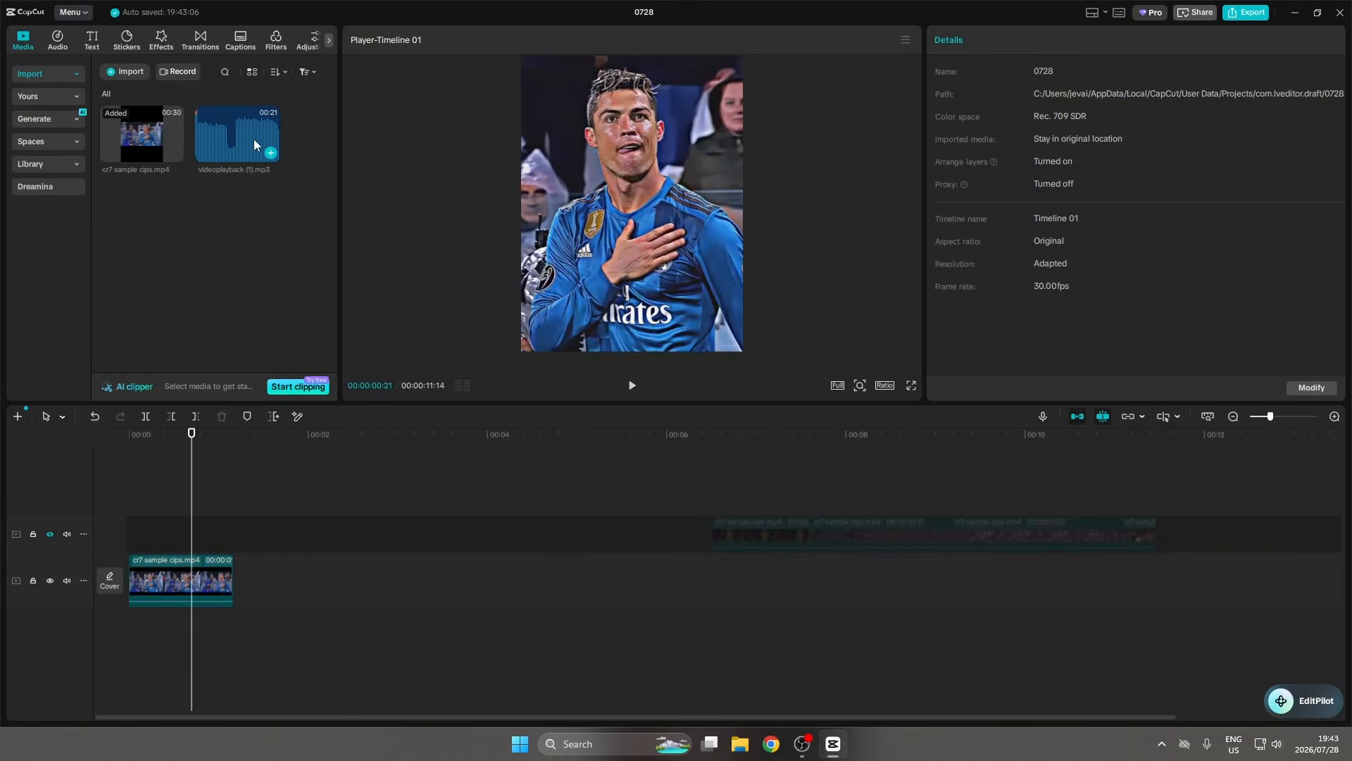
Add videoplayback (1).mp3 to the timeline and cut off its intro before 00:00:09:23, so the remaining audio starts at the timeline's beginning
left_click(270, 154)
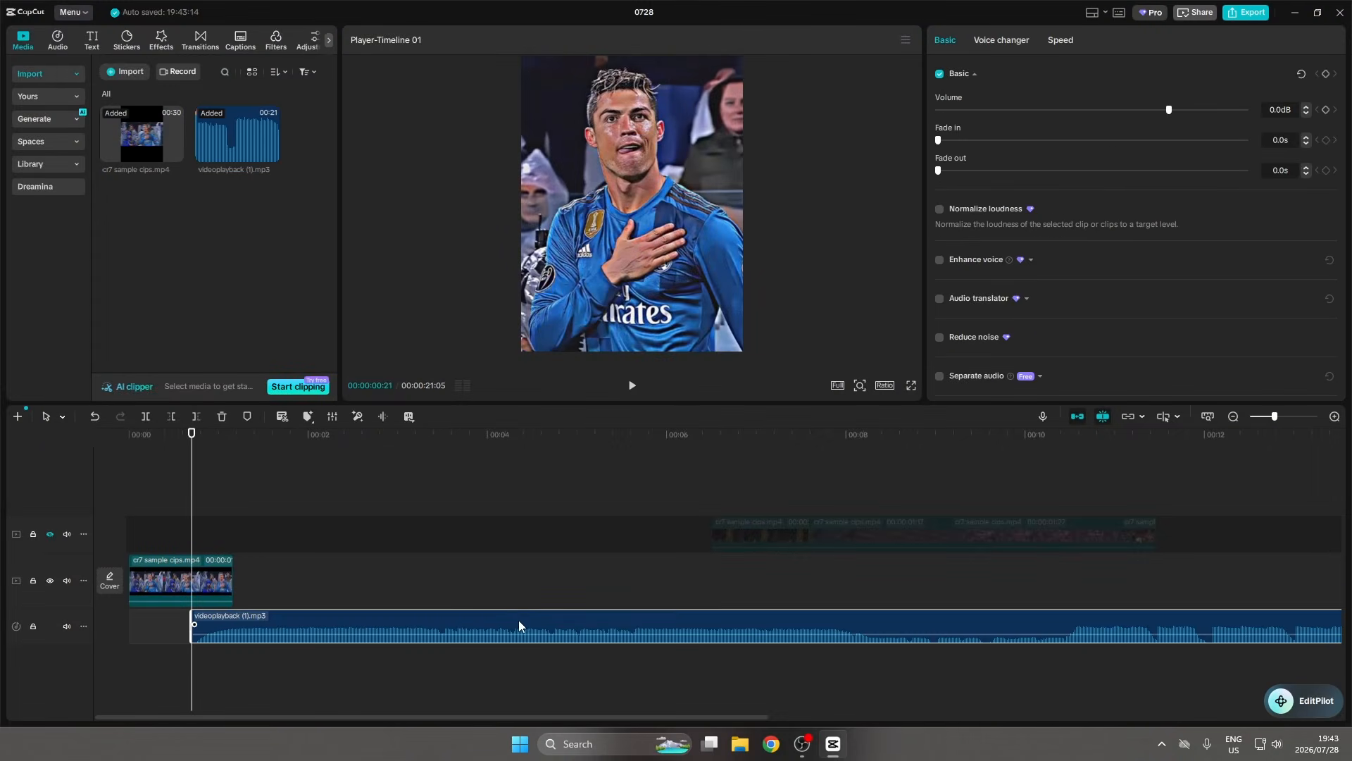
left_click_drag(519, 620, 422, 619)
left_click(1006, 599)
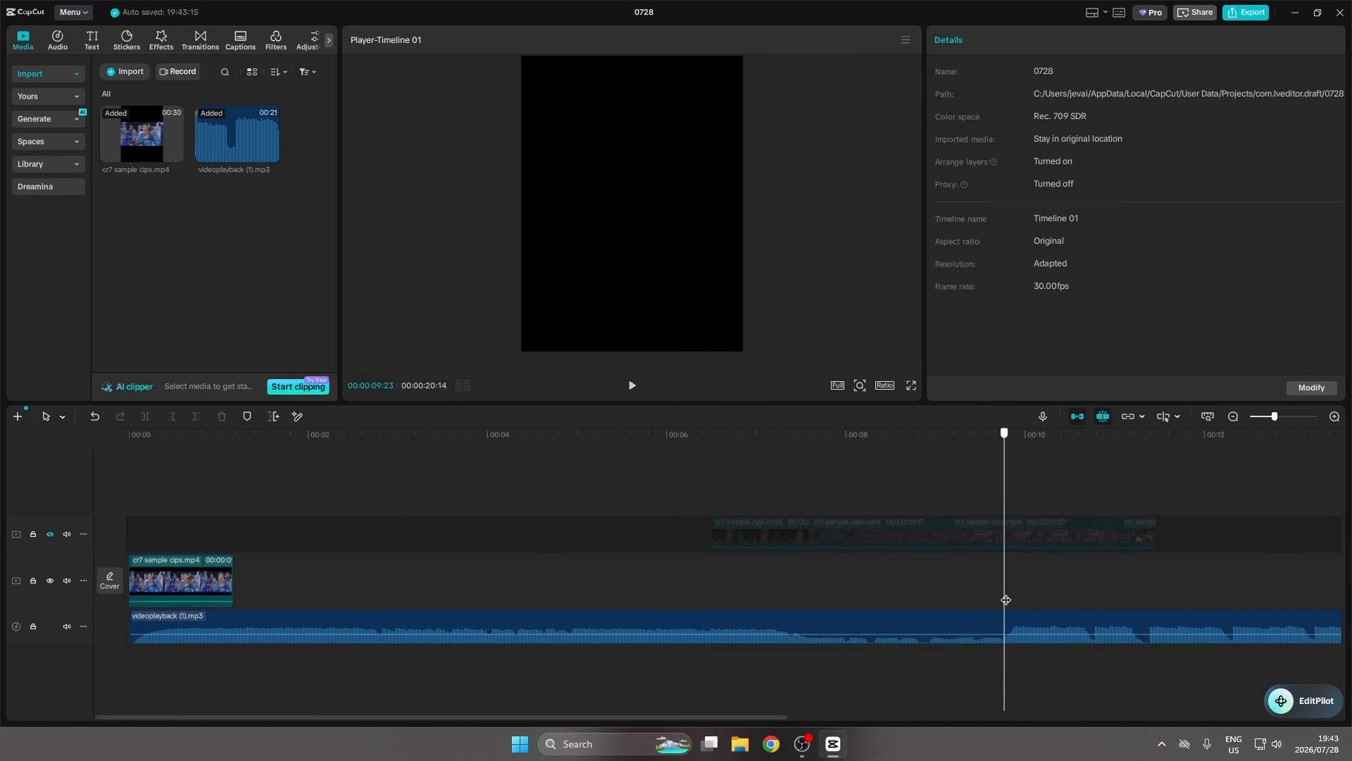
left_click_drag(1021, 616, 158, 623)
left_click(218, 504)
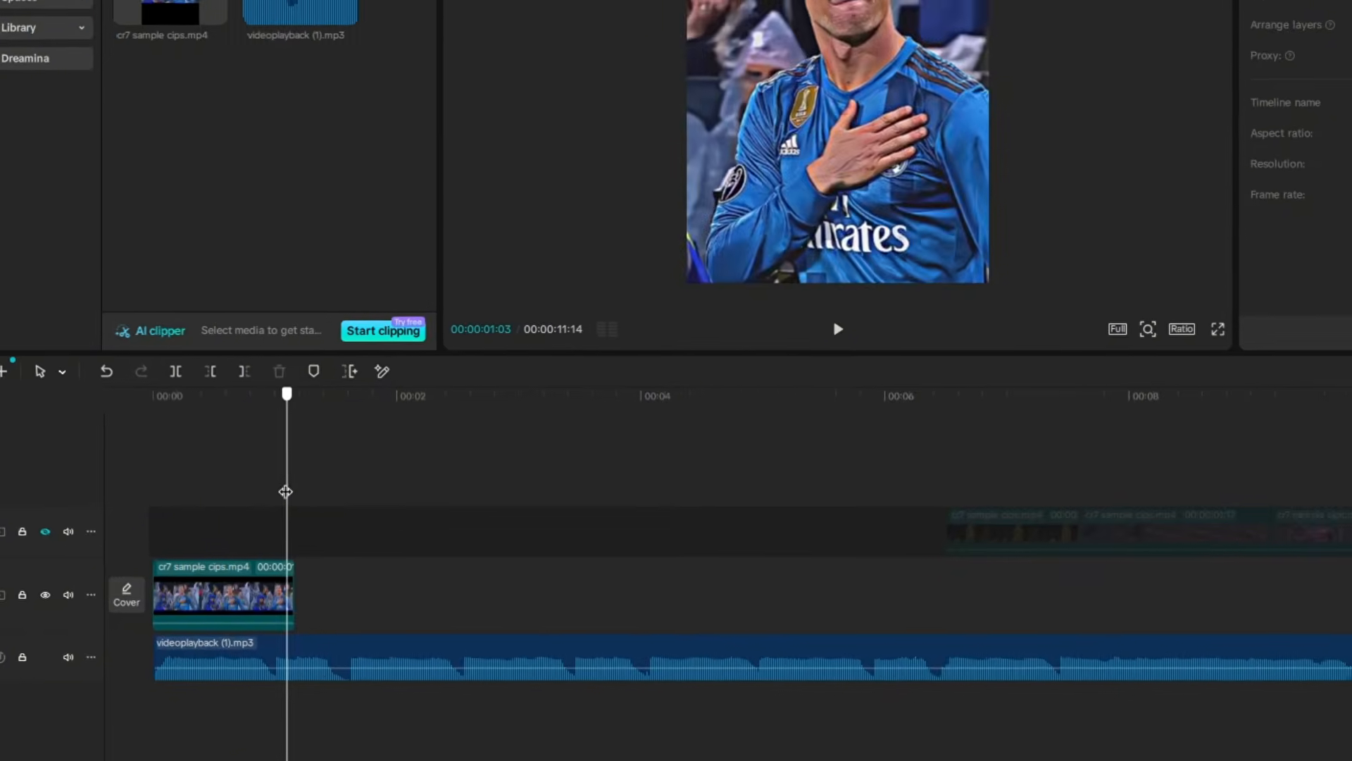
left_click_drag(286, 488, 269, 487)
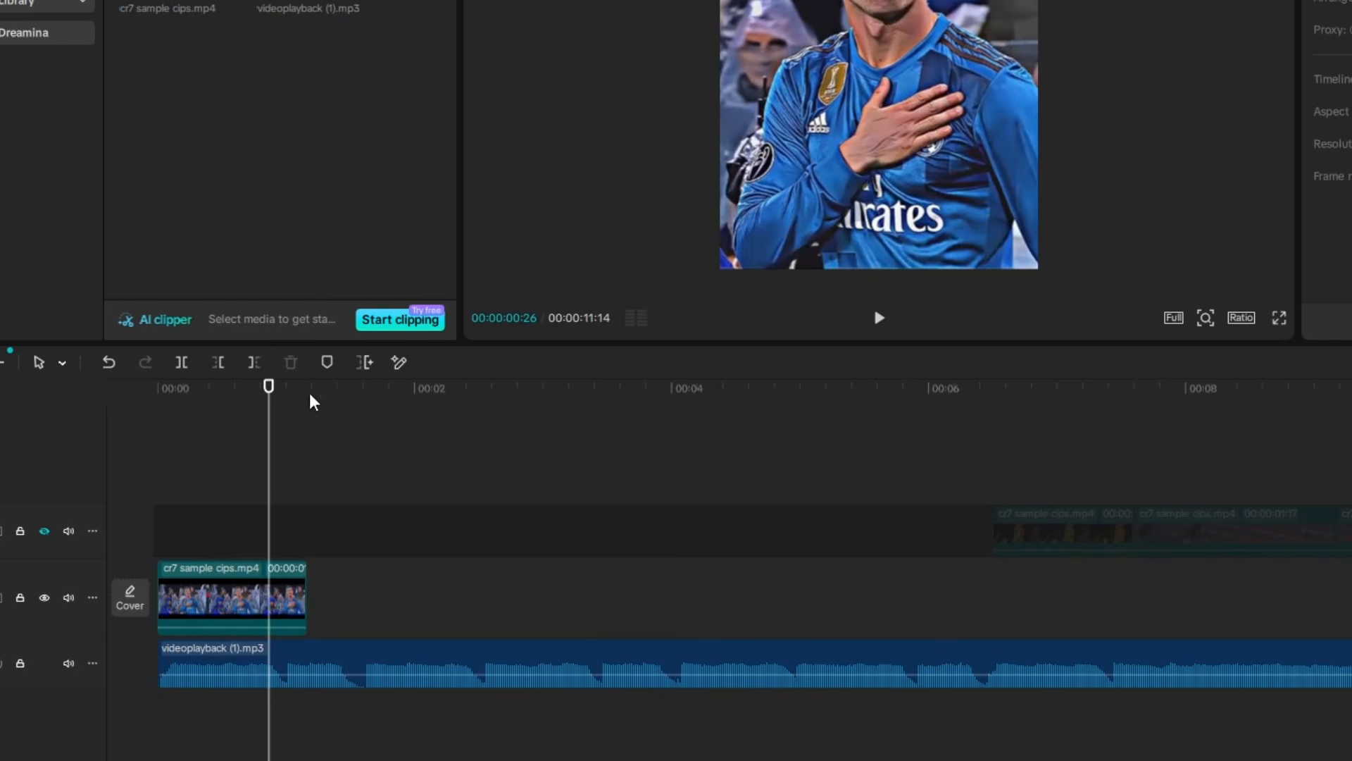
Auto-mark the audio with Beats 2 and trim the first video clip to end at the second beat marker
left_click(361, 661)
left_click(413, 363)
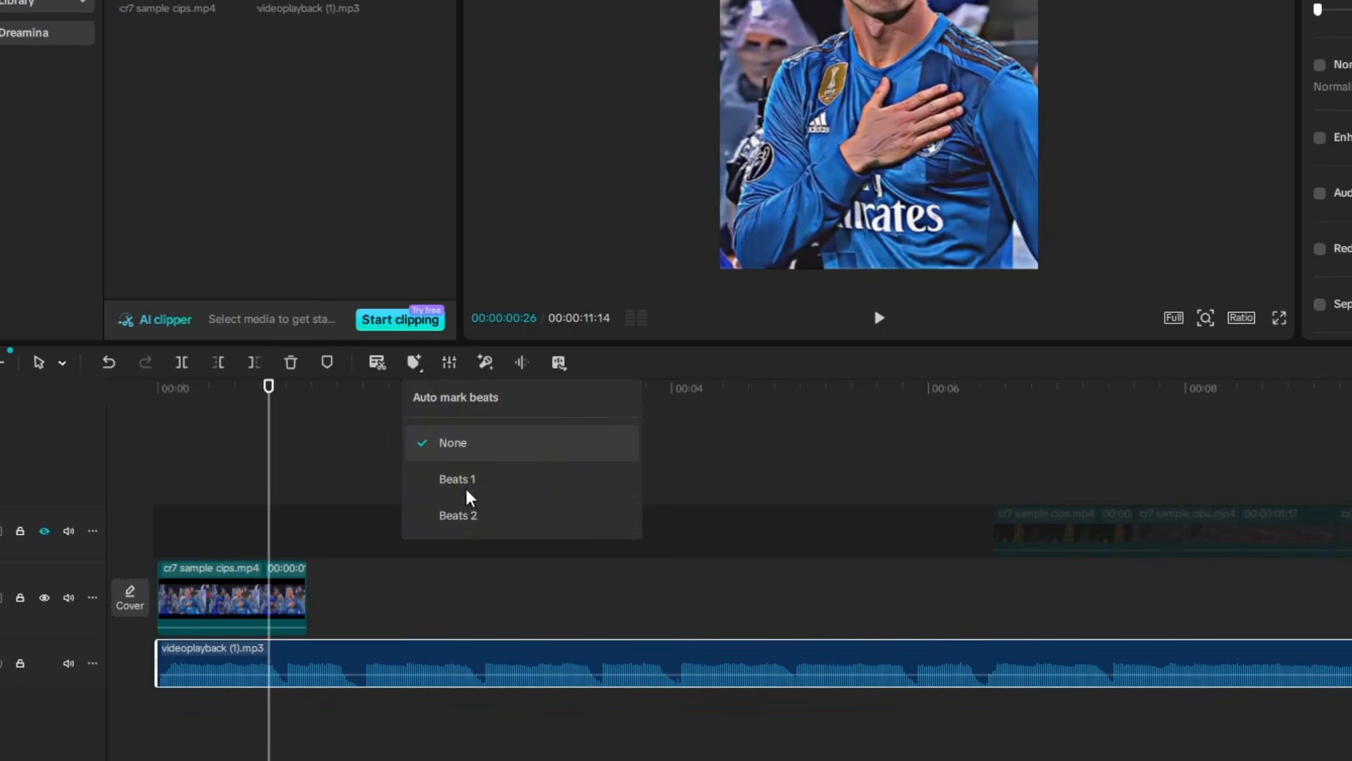
left_click(477, 521)
left_click(266, 591)
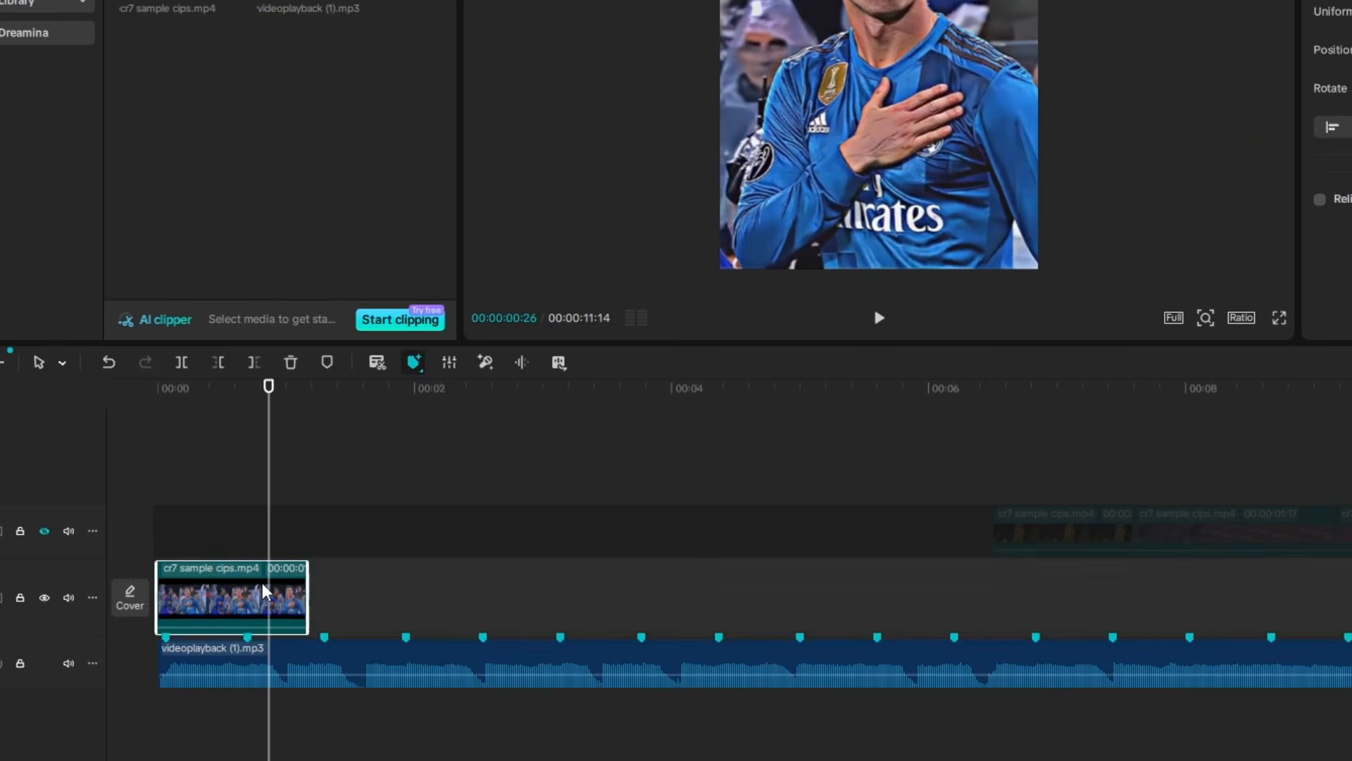
left_click_drag(306, 585, 247, 587)
Keyframe the first clip's scale from 237% at its start to 299% at 00:00:00:20
left_click(166, 504)
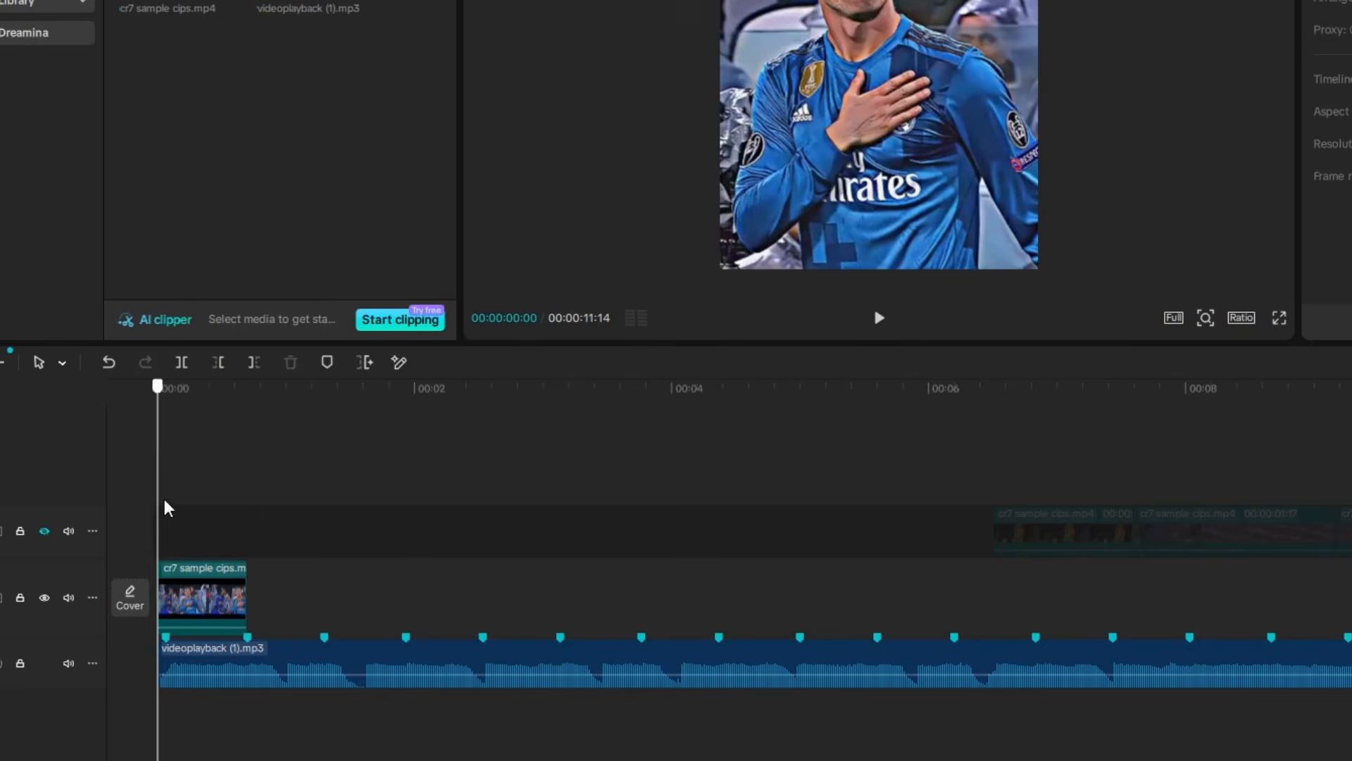
left_click(175, 504)
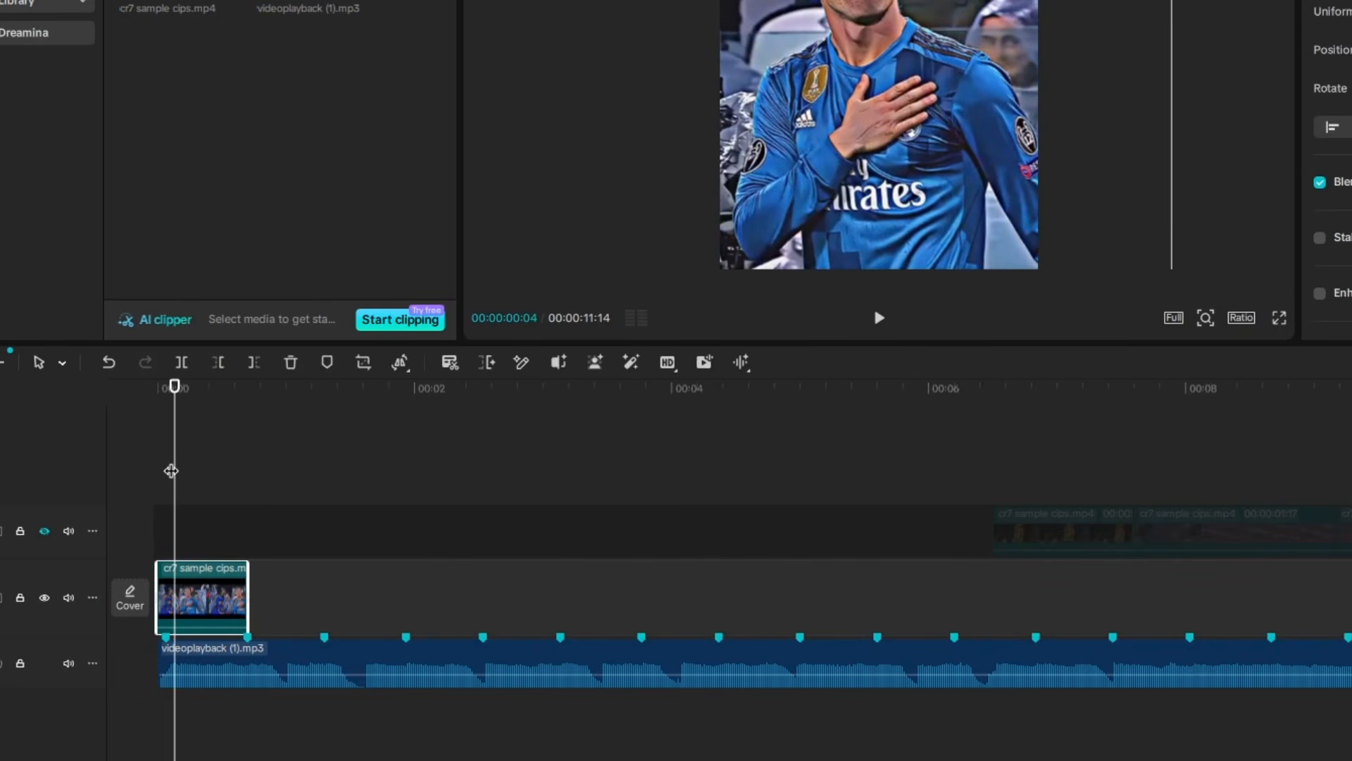
left_click(157, 471)
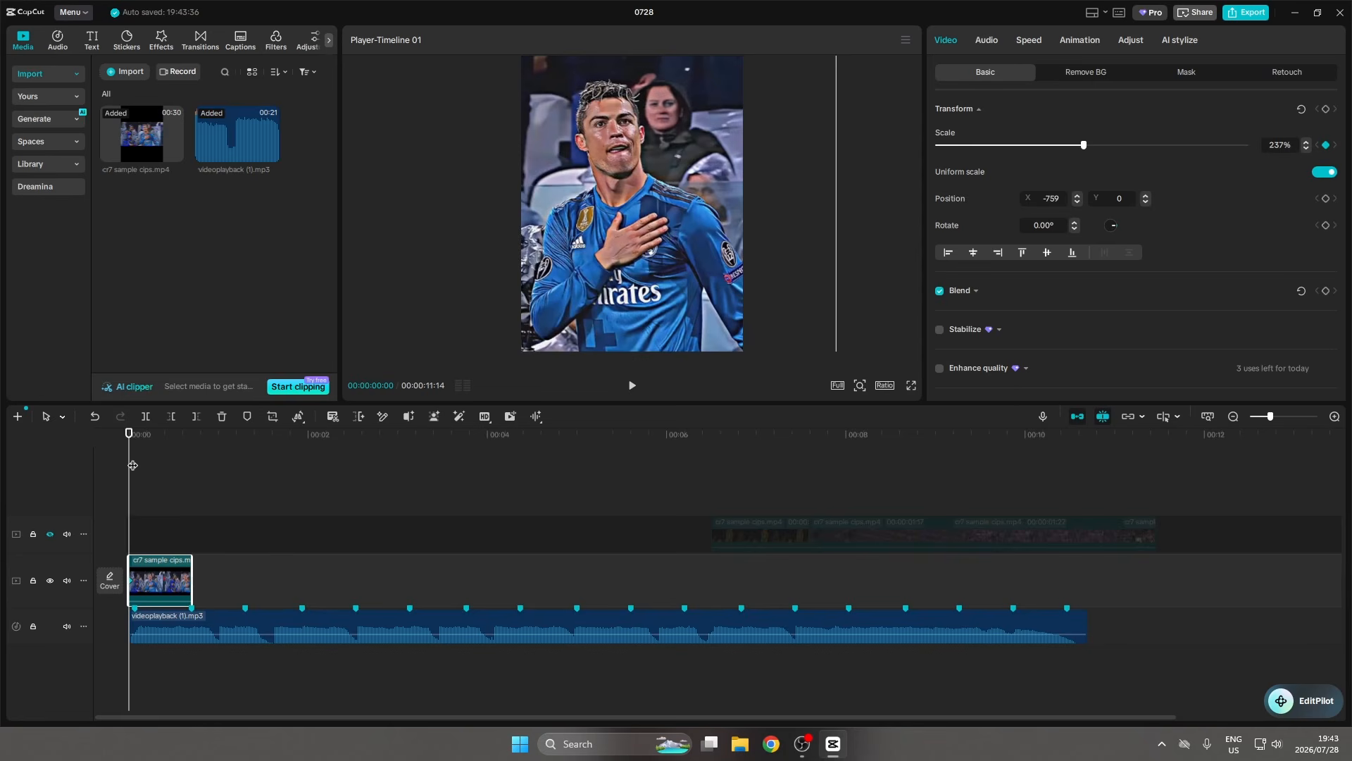
left_click_drag(130, 479, 186, 480)
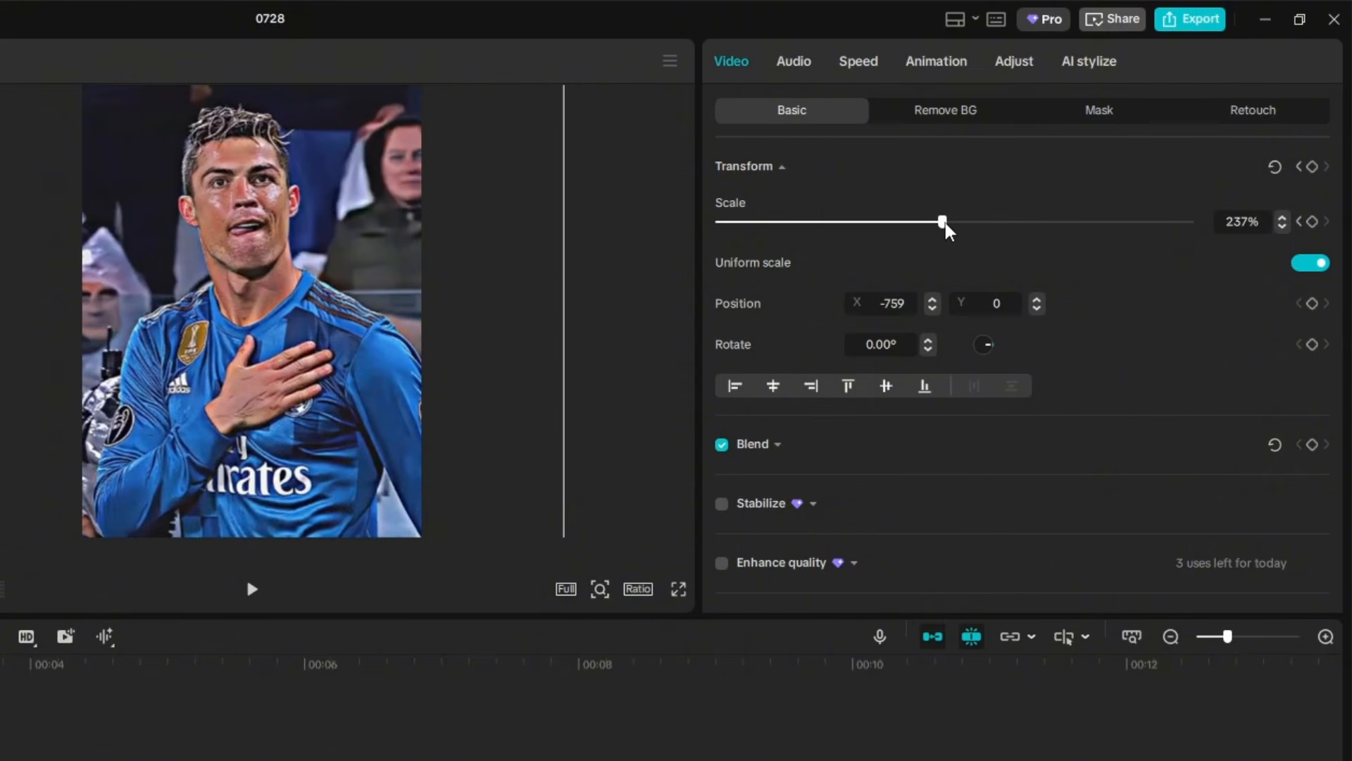
left_click_drag(944, 222, 1001, 222)
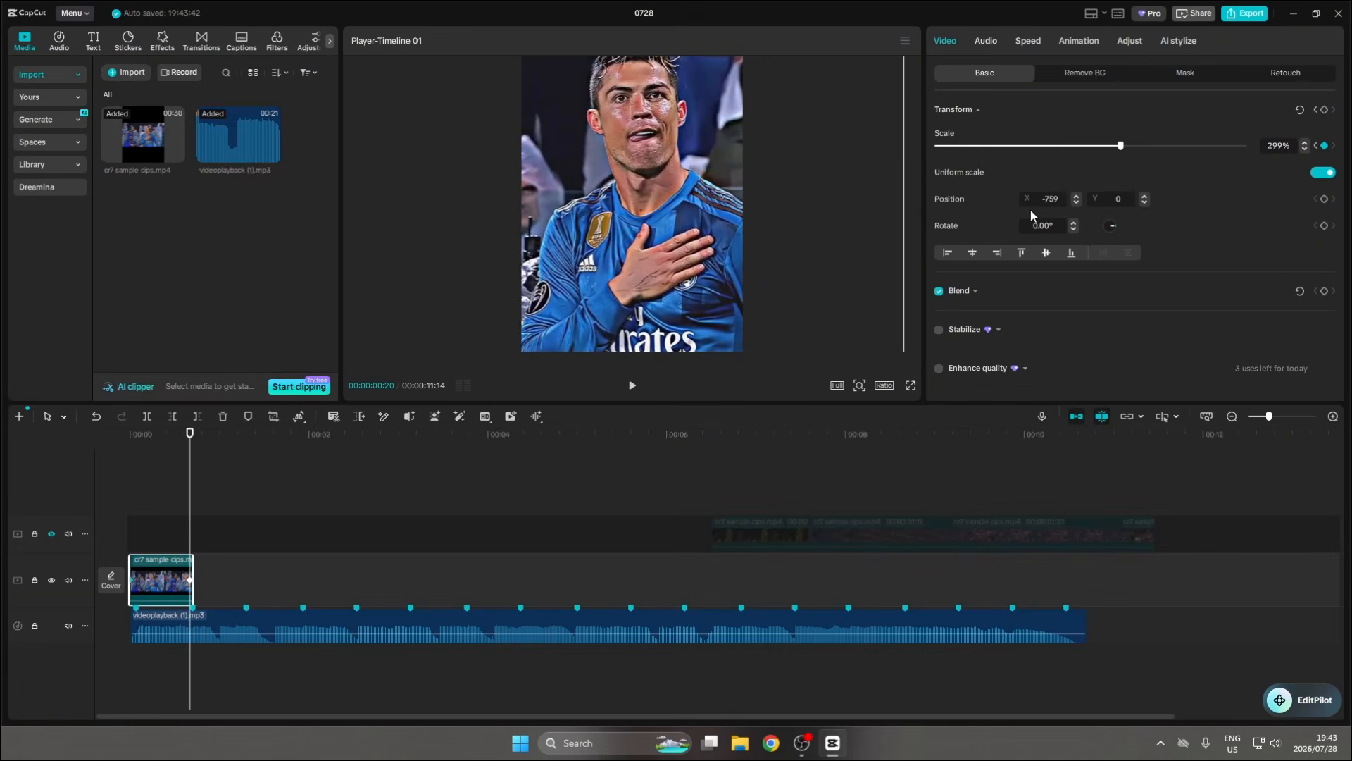
Apply the Cubic Out preset curve to the first clip's scale keyframes, and mute the audio track
key("alt+k")
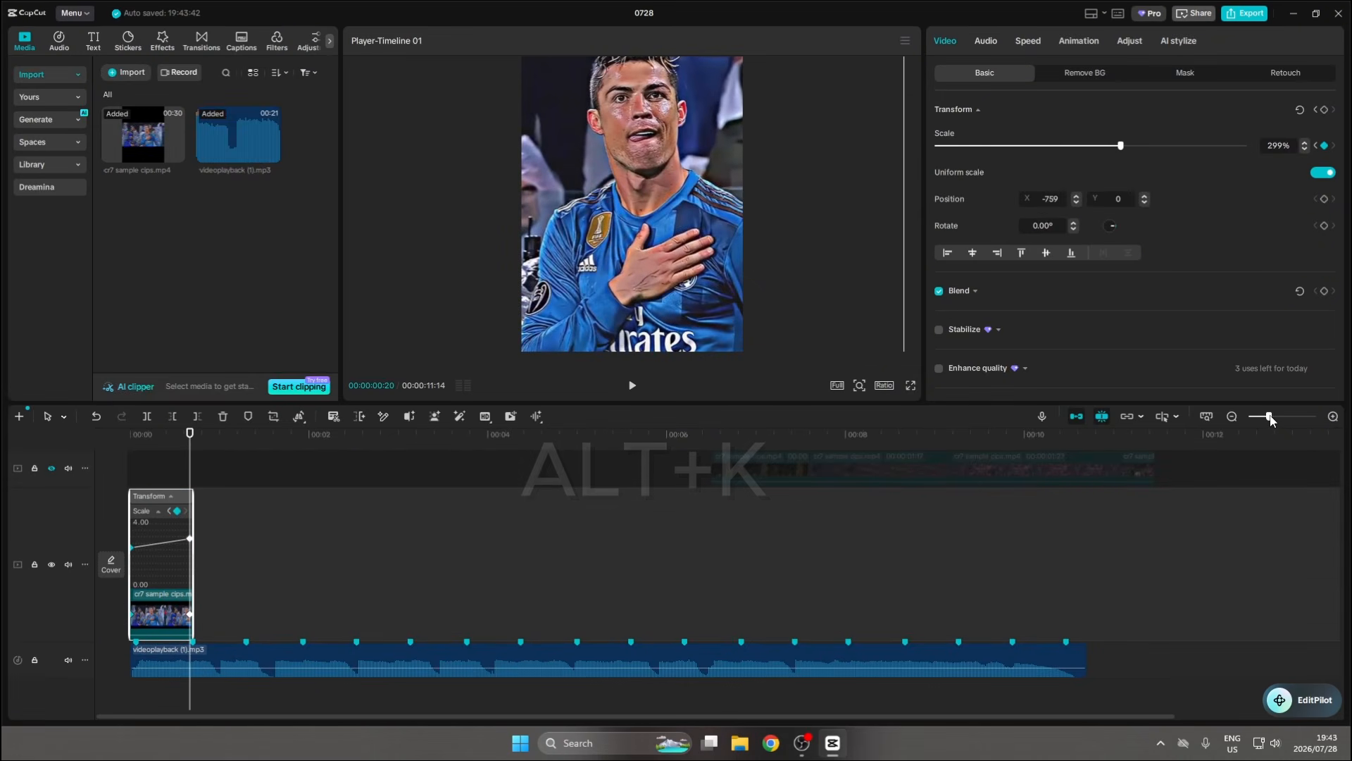
left_click_drag(1269, 416, 1280, 417)
left_click_drag(341, 716, 250, 713)
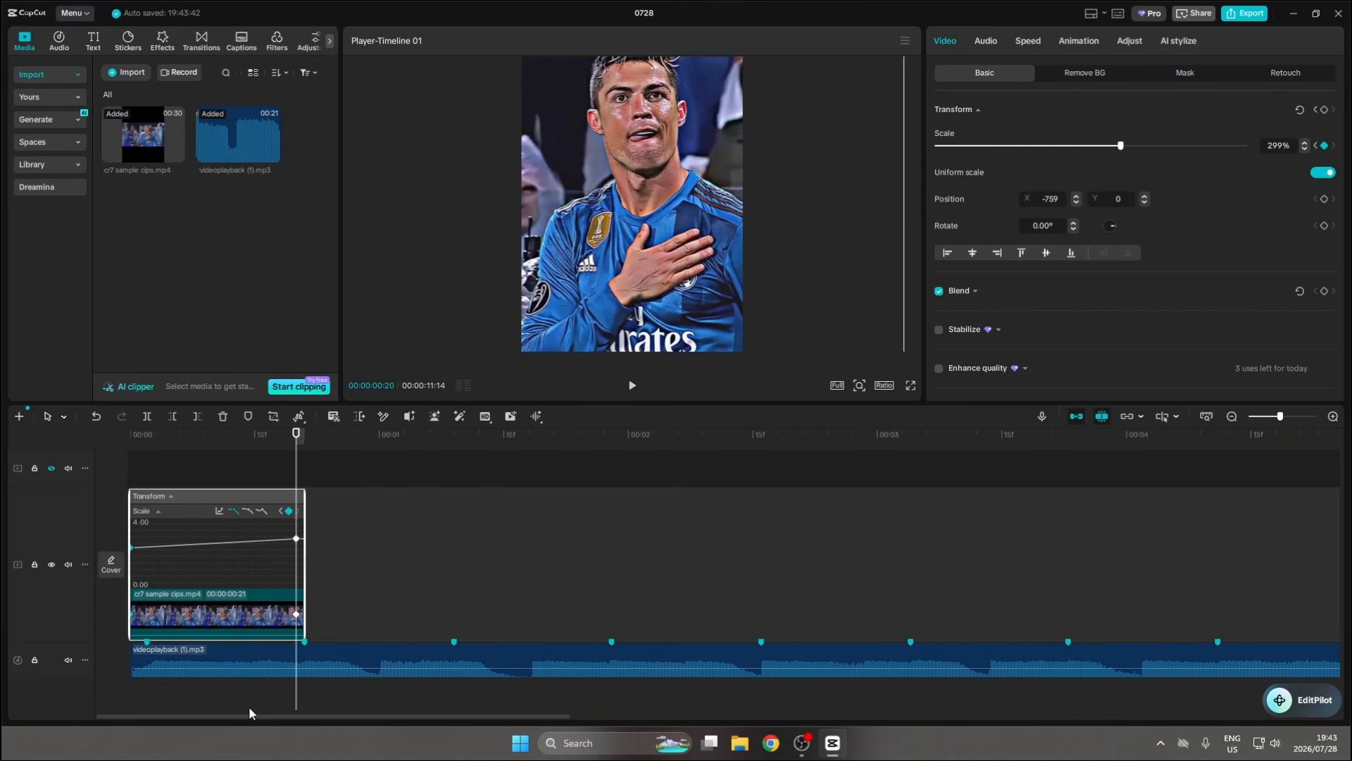
left_click(219, 510)
left_click(365, 610)
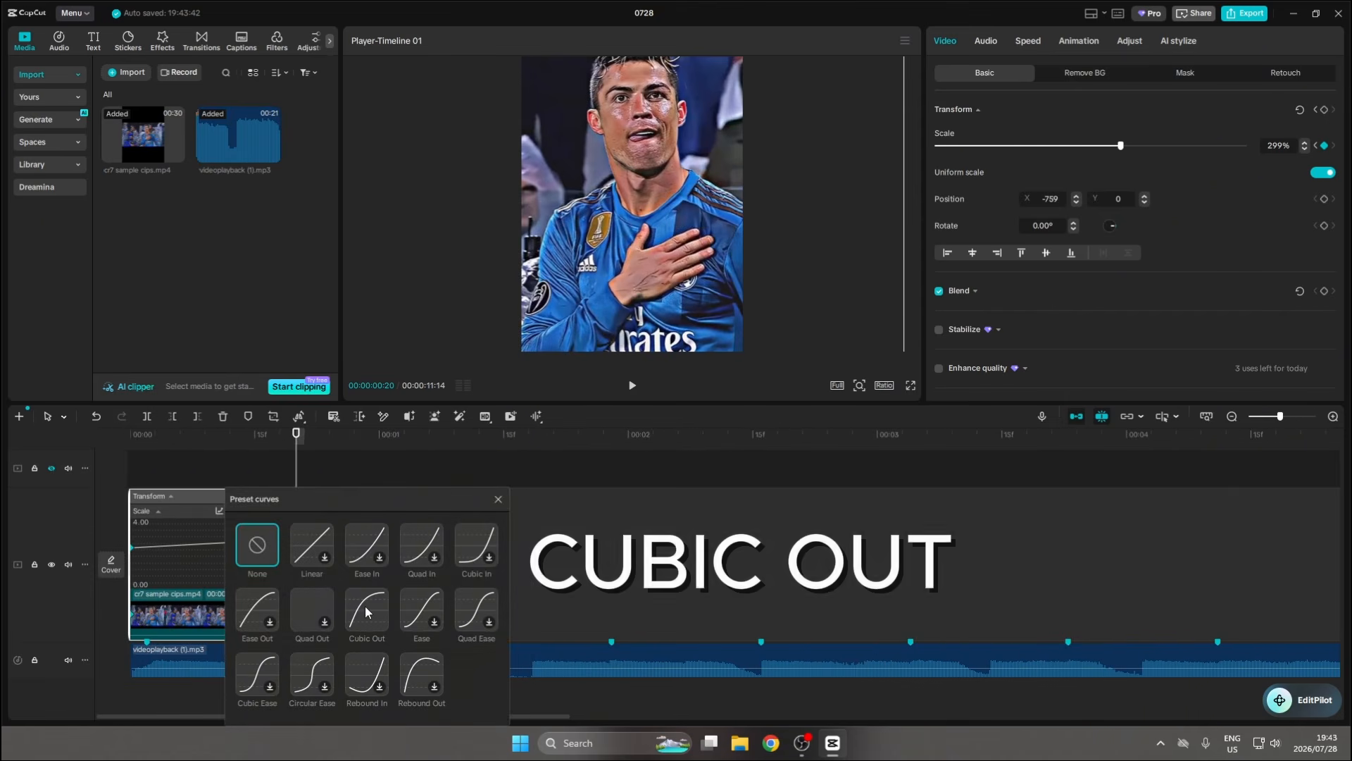
left_click(498, 499)
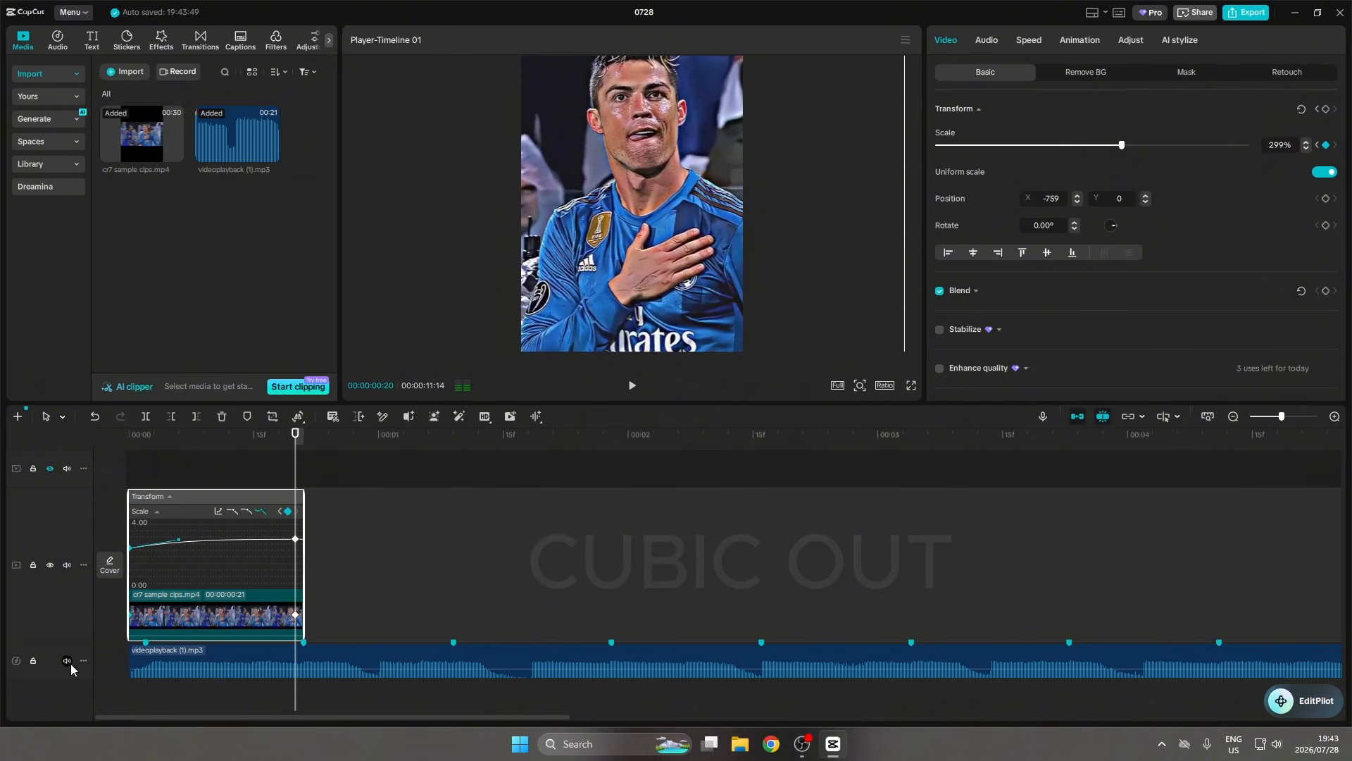
left_click(68, 661)
left_click(391, 595)
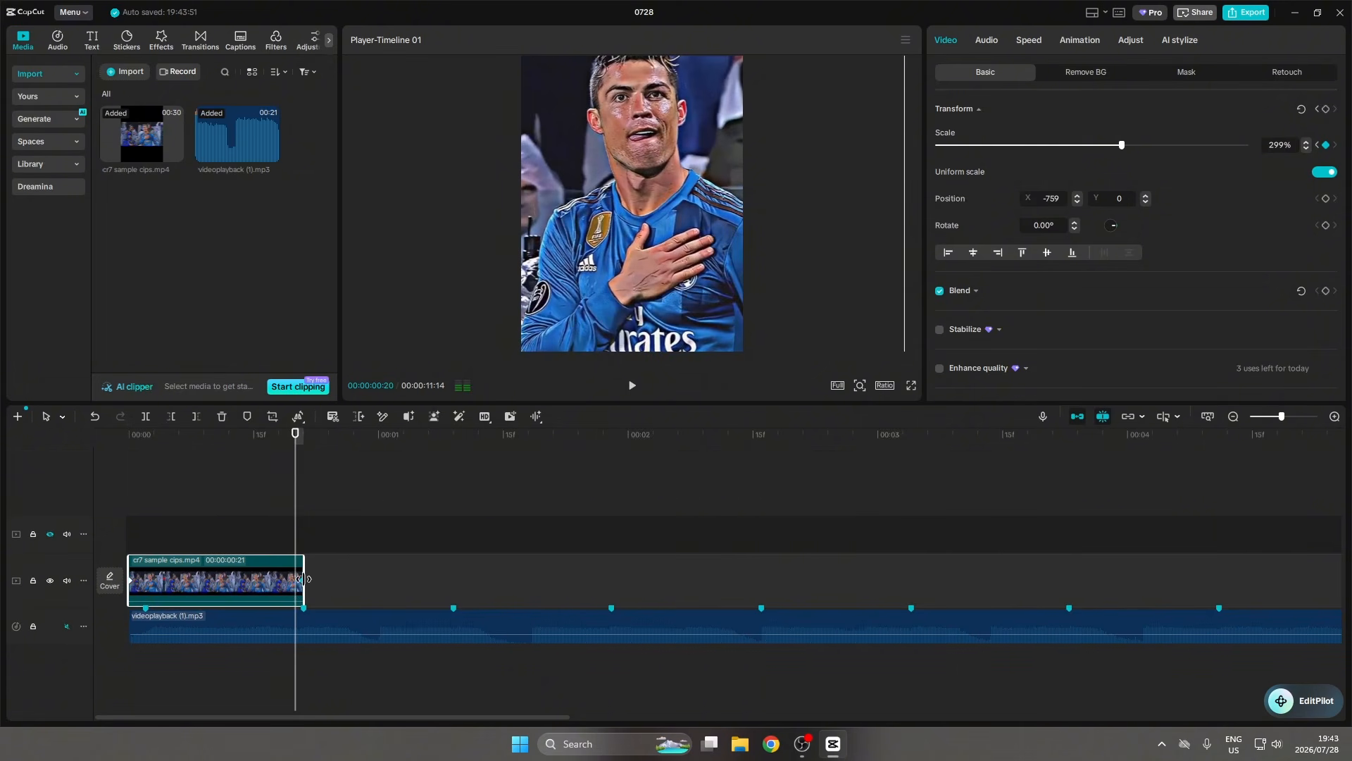
Search the effects for "astral" and add the Astral video effect at the start of the timeline
left_click(121, 496)
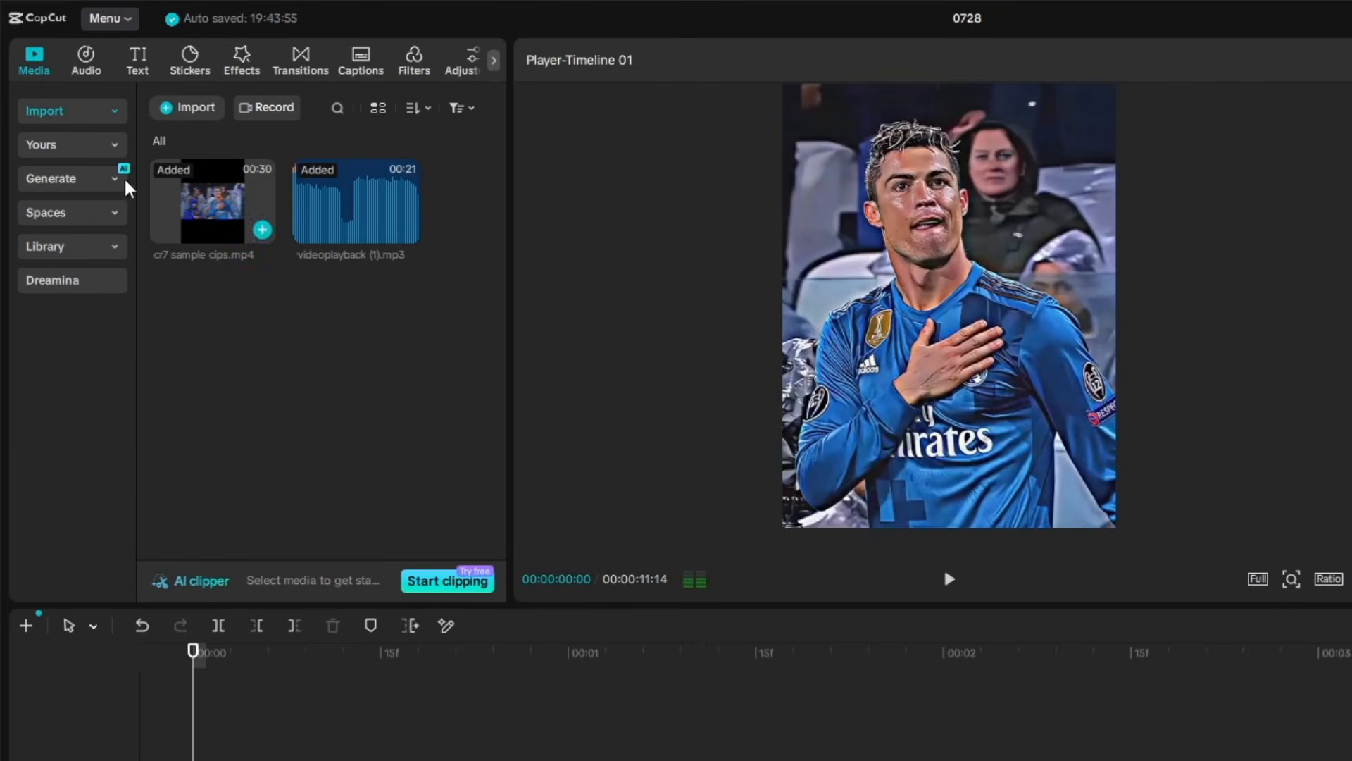
left_click(242, 64)
left_click(241, 105)
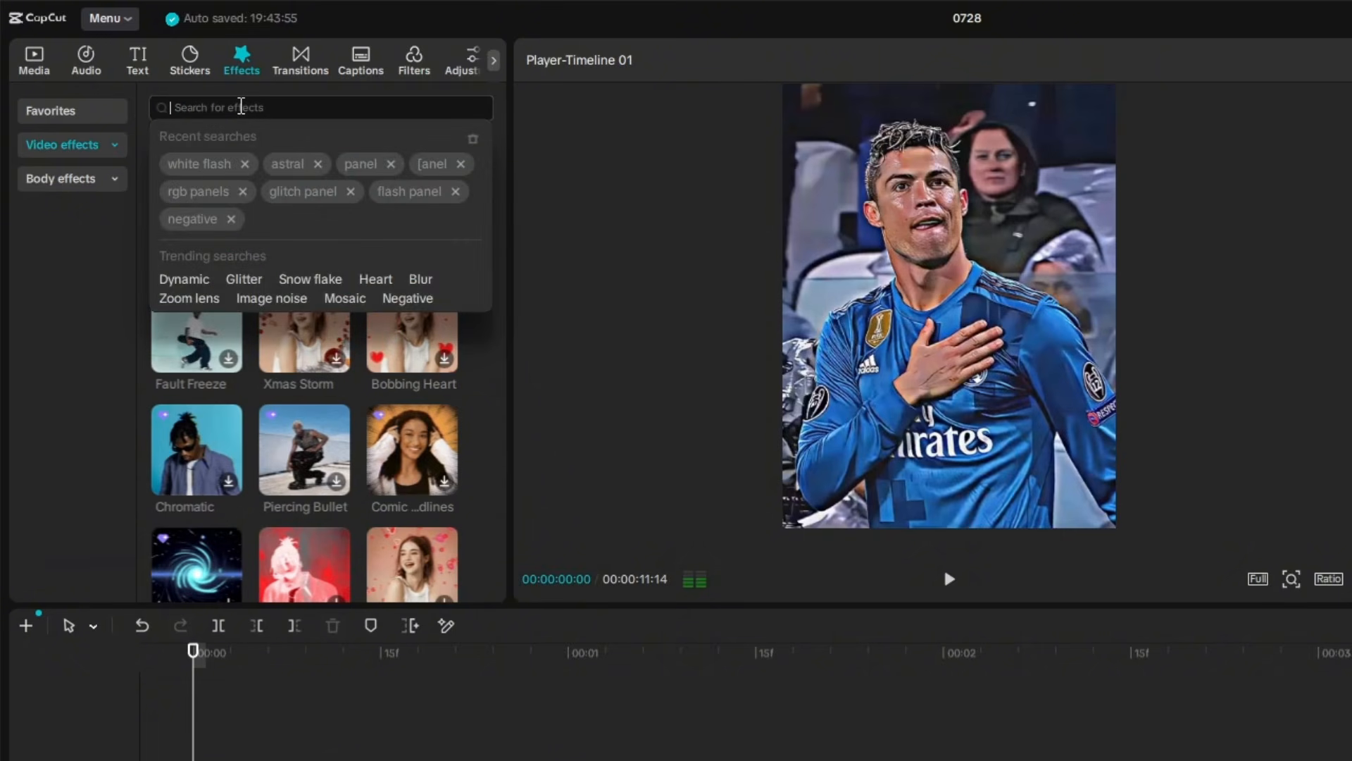
type("astral")
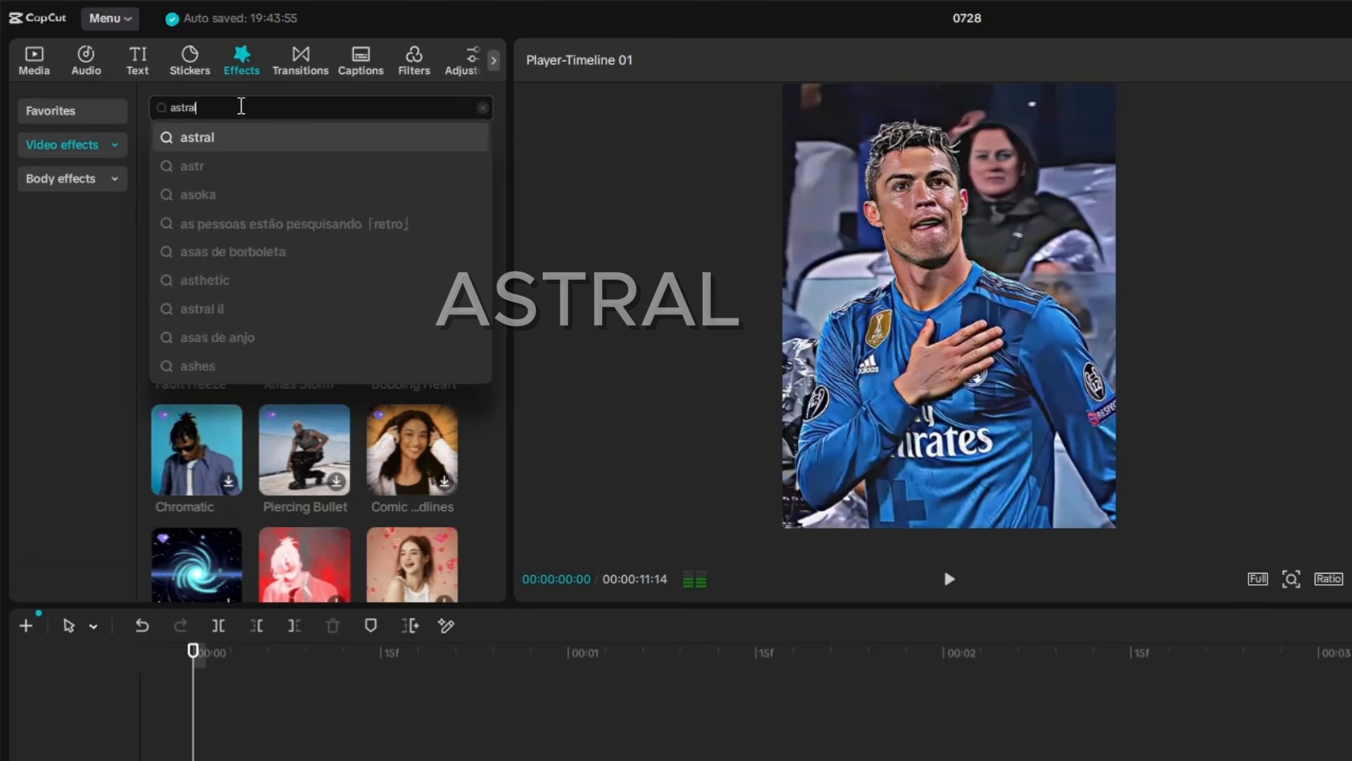
key("Return")
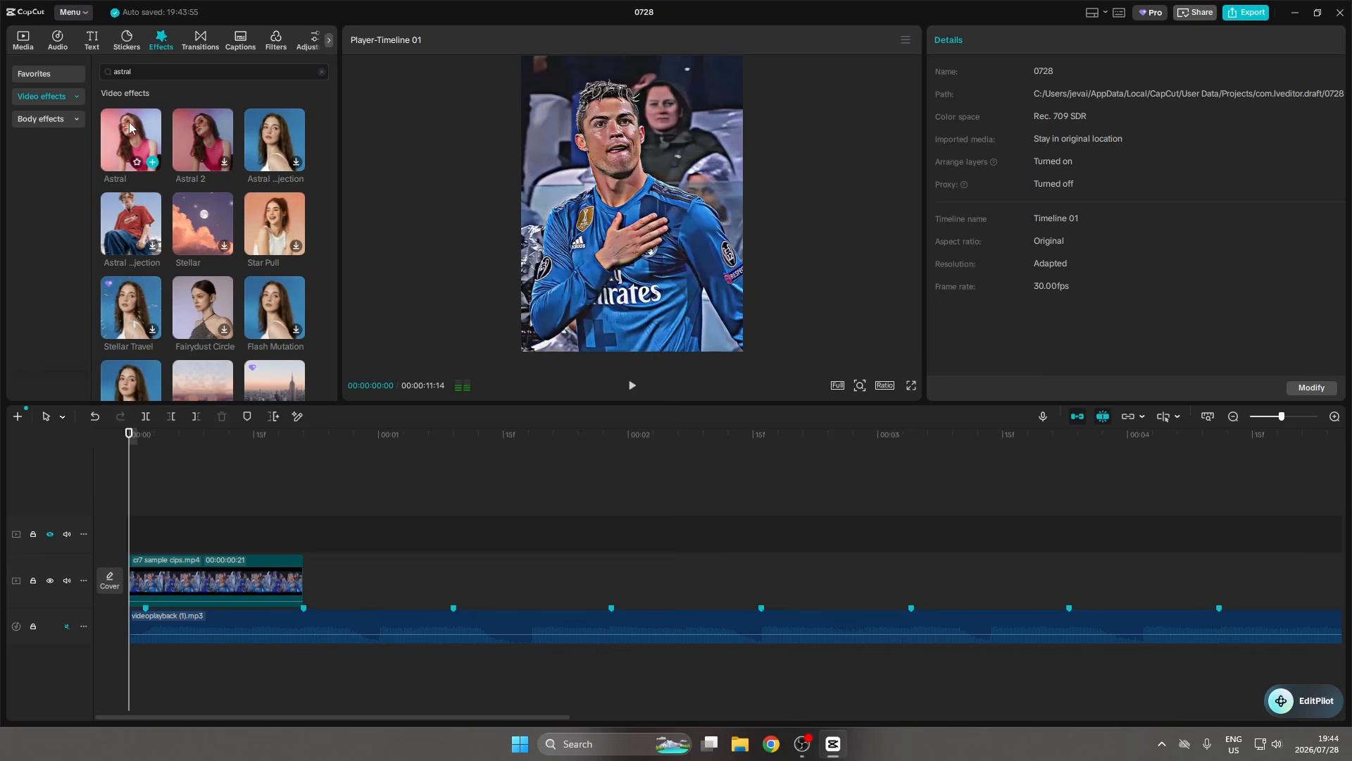
left_click_drag(134, 143, 131, 490)
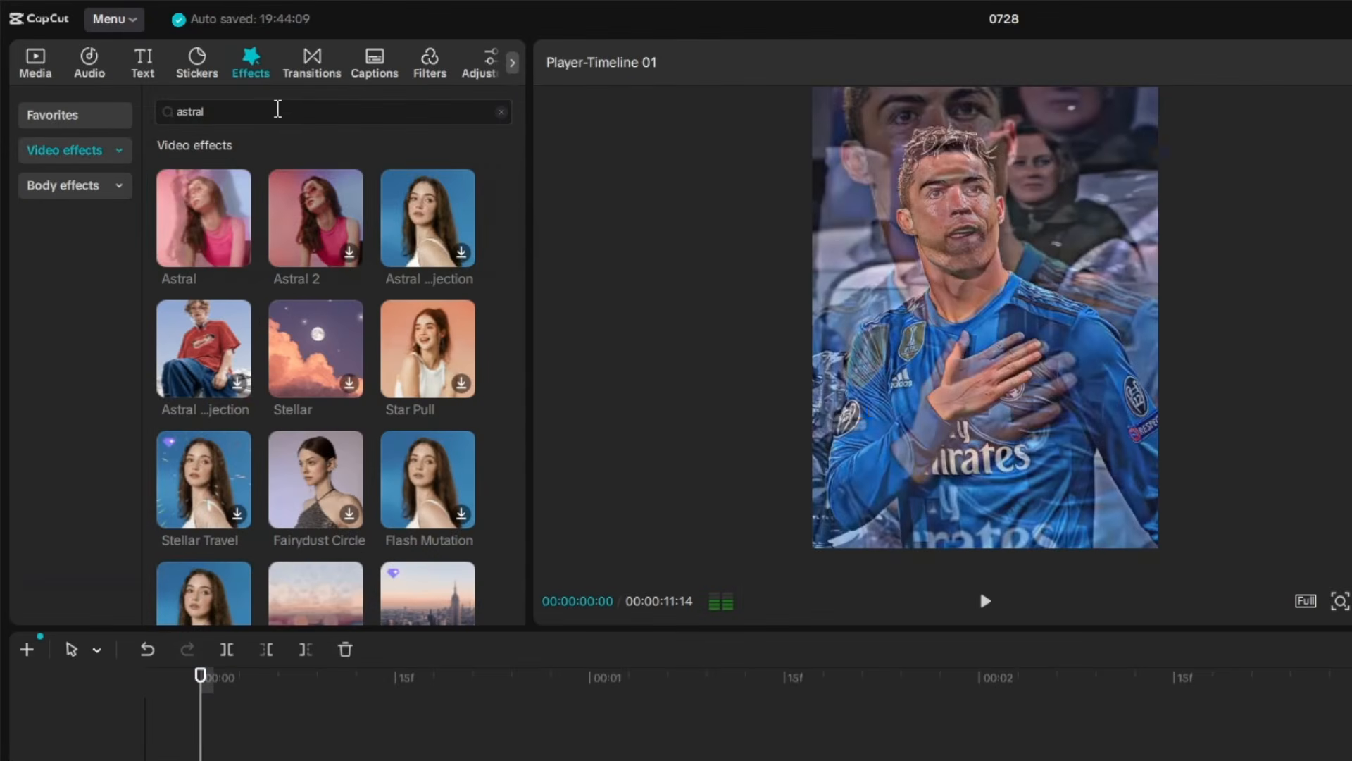
Search the effects for "white flash" and add the White Flash video effect on a track above Astral
double_click(174, 71)
type("white flash")
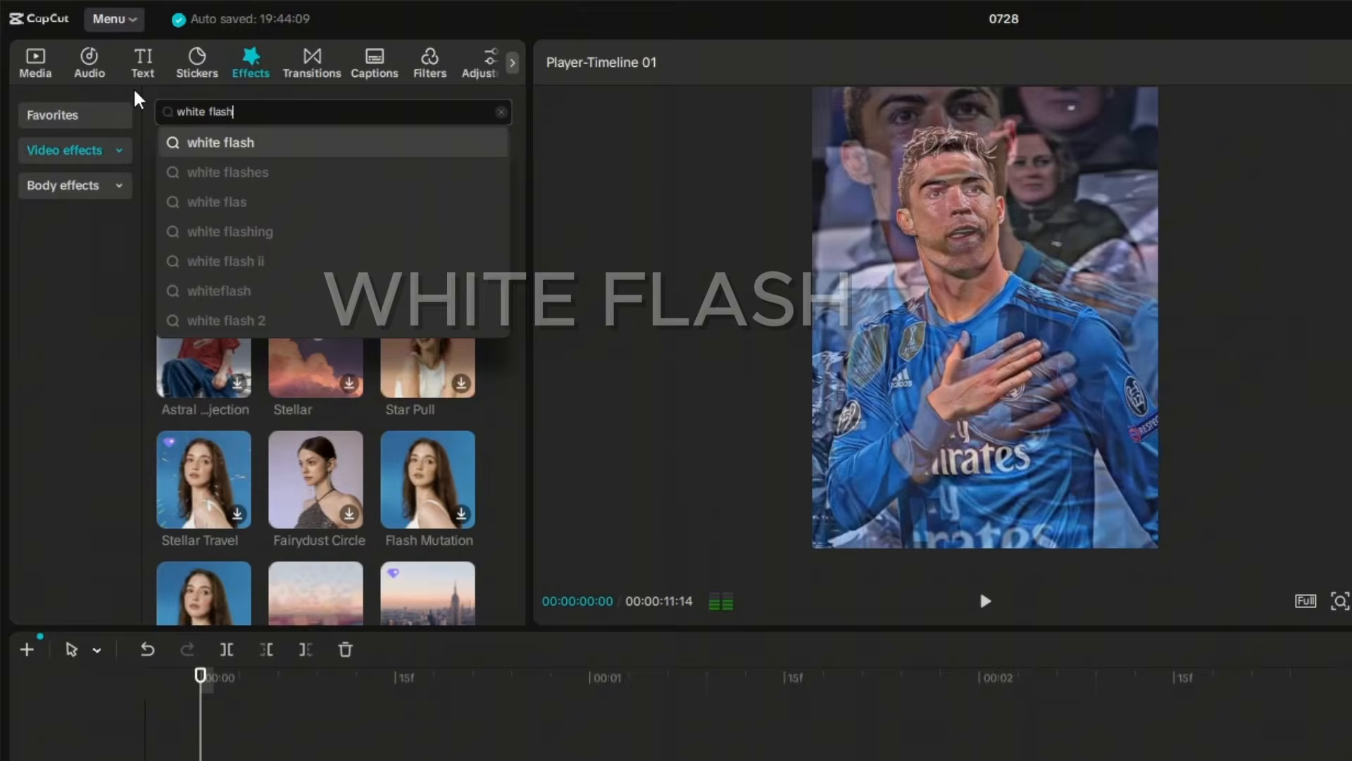
key("Return")
left_click_drag(203, 218, 382, 758)
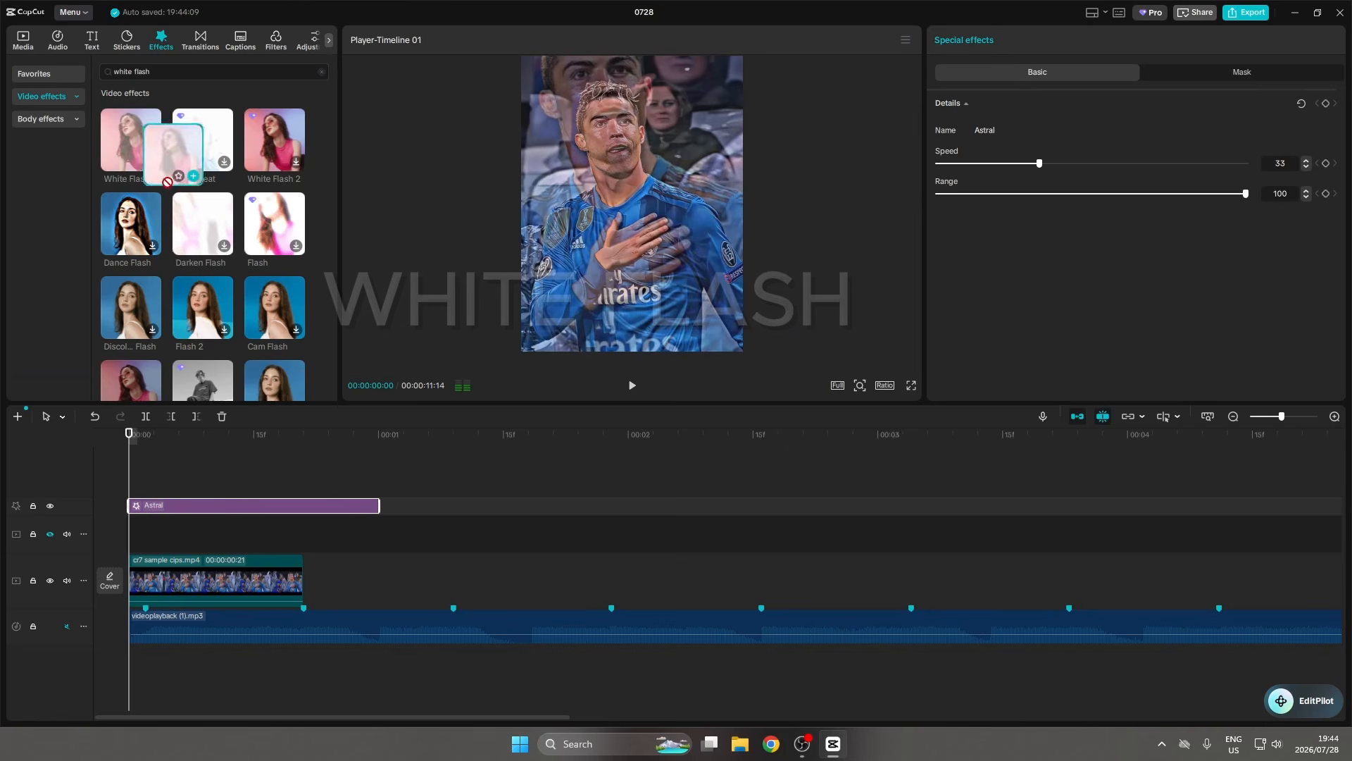
Shorten the Astral effect to end at about 00:00:00:09
left_click(282, 509)
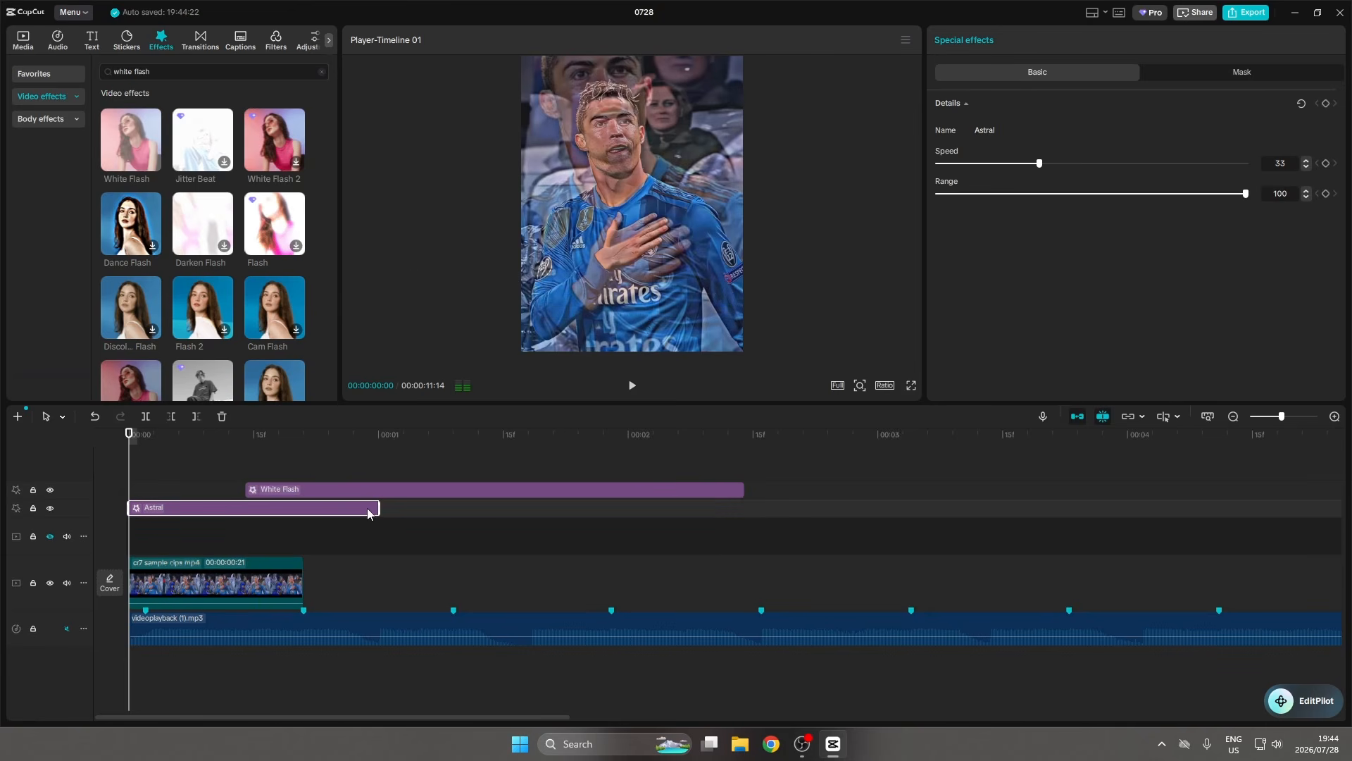
left_click_drag(380, 508, 203, 499)
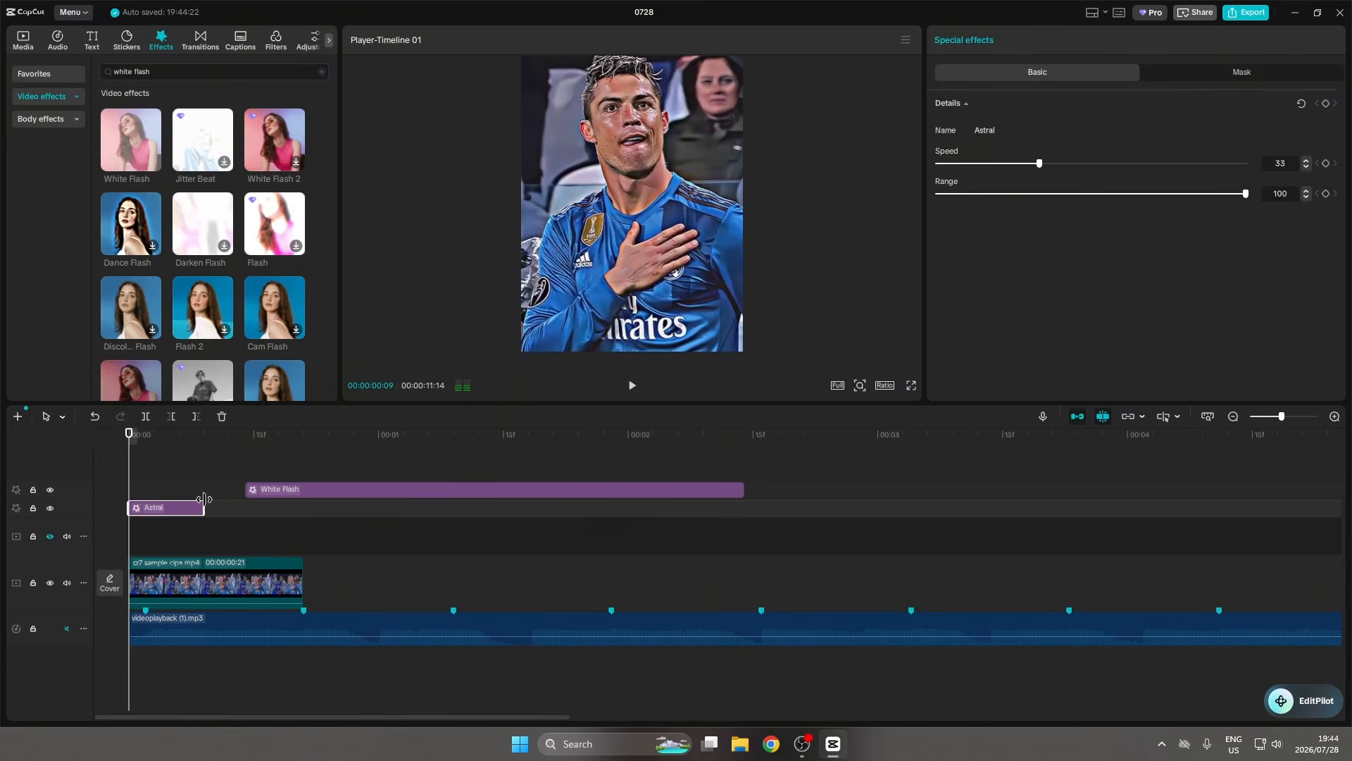
left_click_drag(130, 479, 192, 480)
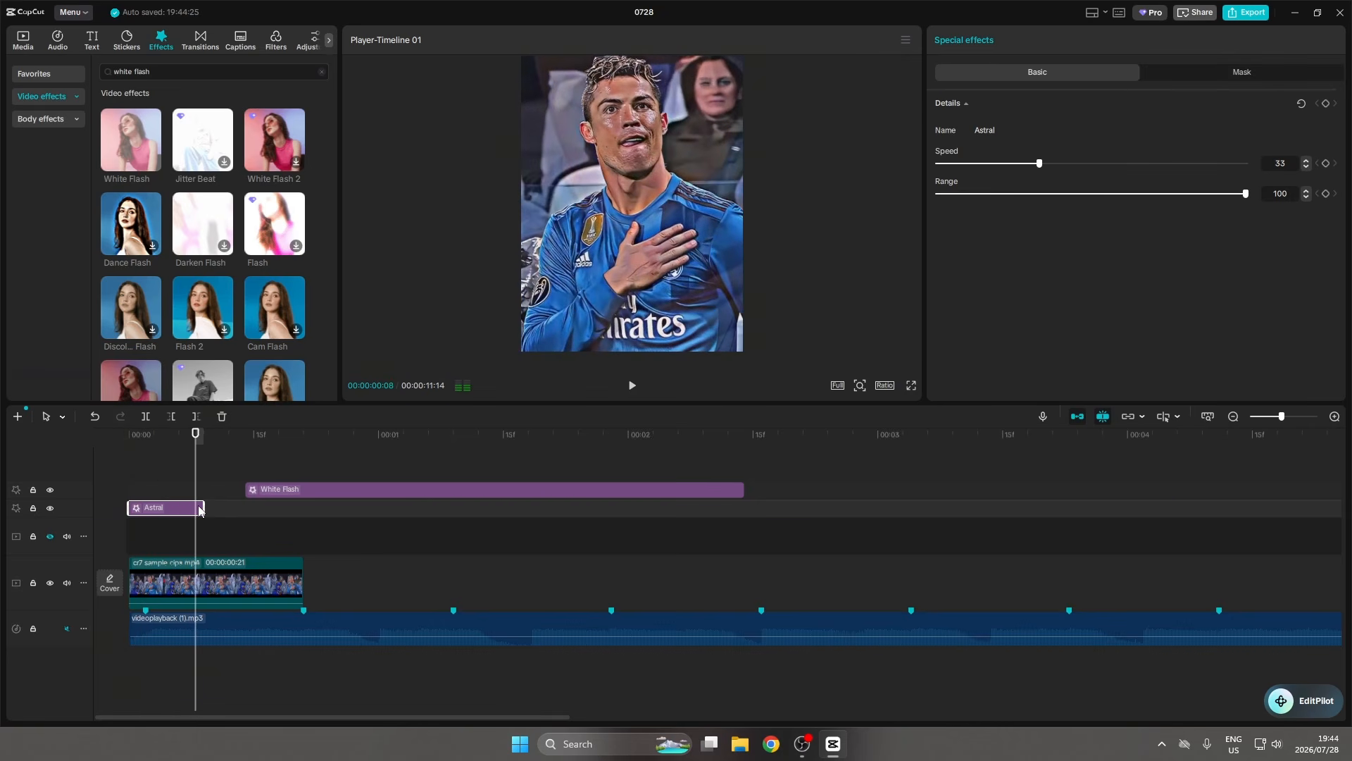
Move the White Flash effect to start where Astral ends and trim it to the end of the first clip
left_click_drag(286, 487, 247, 489)
left_click(305, 510)
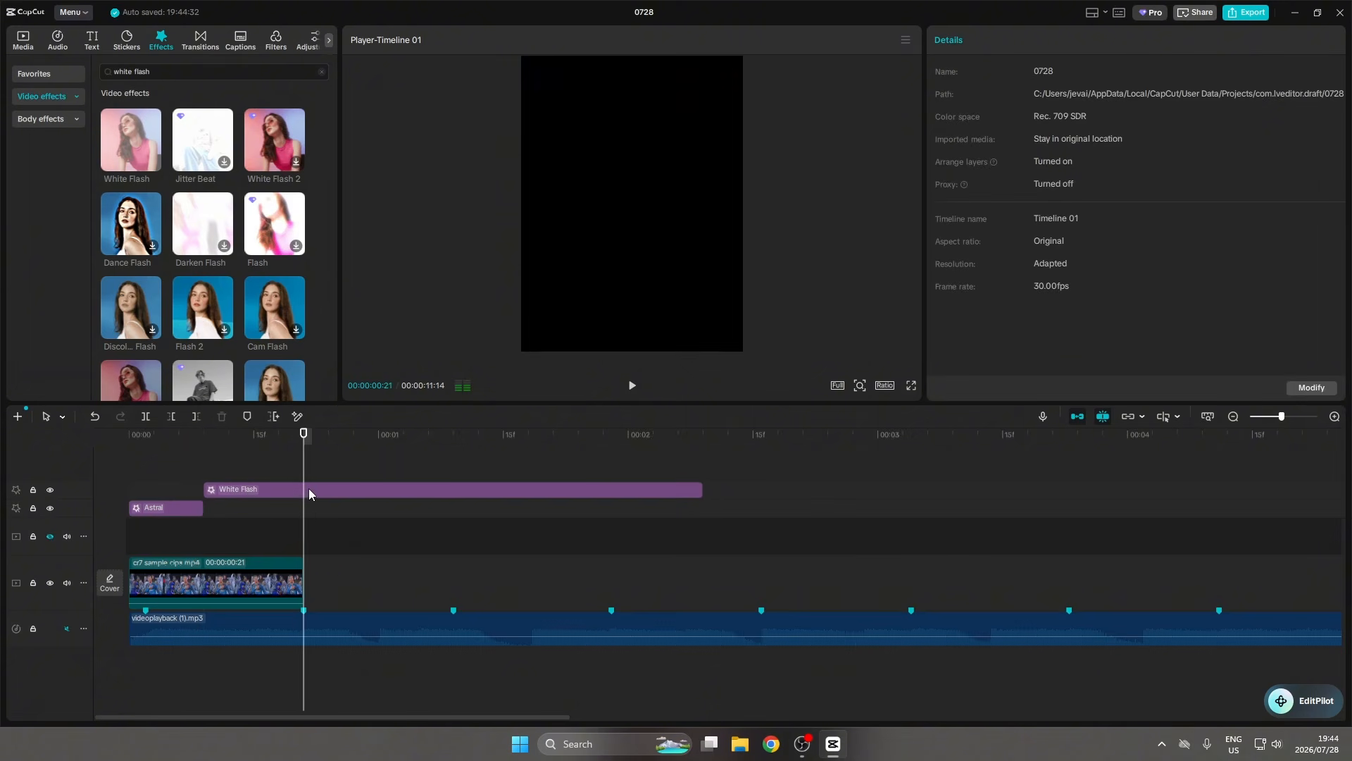
left_click(309, 488)
key("w")
Set the White Flash effect's speed to 22 and preview the edit from the beginning
left_click(255, 458)
left_click(262, 494)
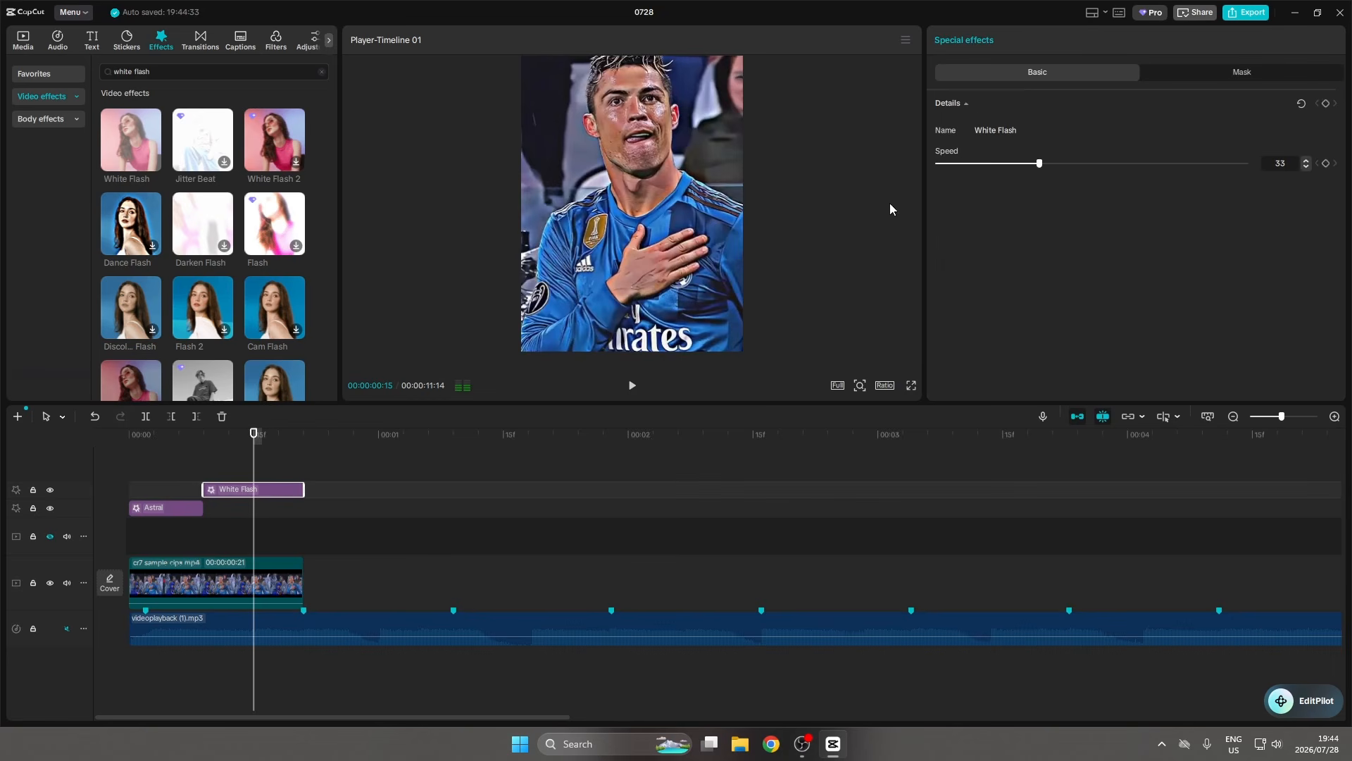
left_click_drag(1009, 167, 1005, 164)
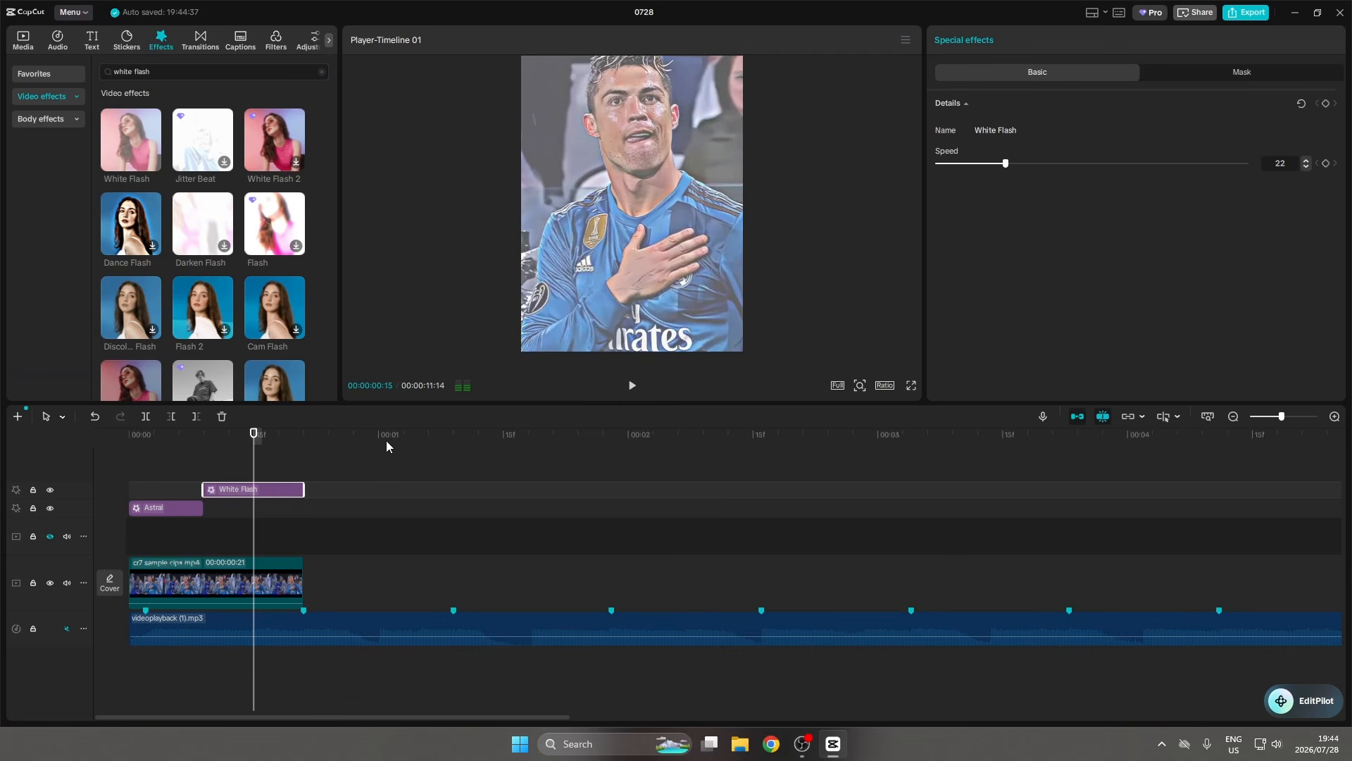
left_click_drag(169, 466, 112, 473)
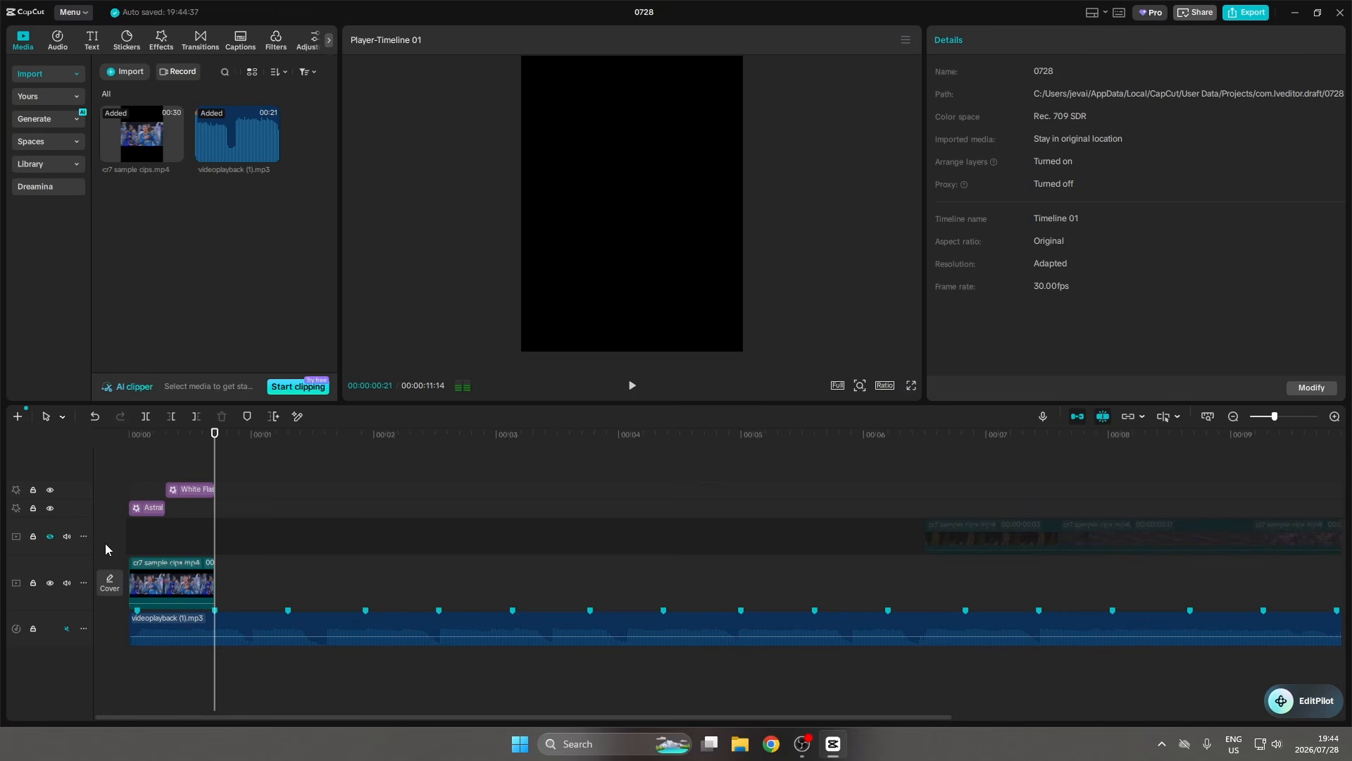
Unhide the upper video track and move its first clip onto the main track directly after the opening clip
left_click(50, 537)
left_click_drag(957, 536, 245, 585)
left_click(242, 519)
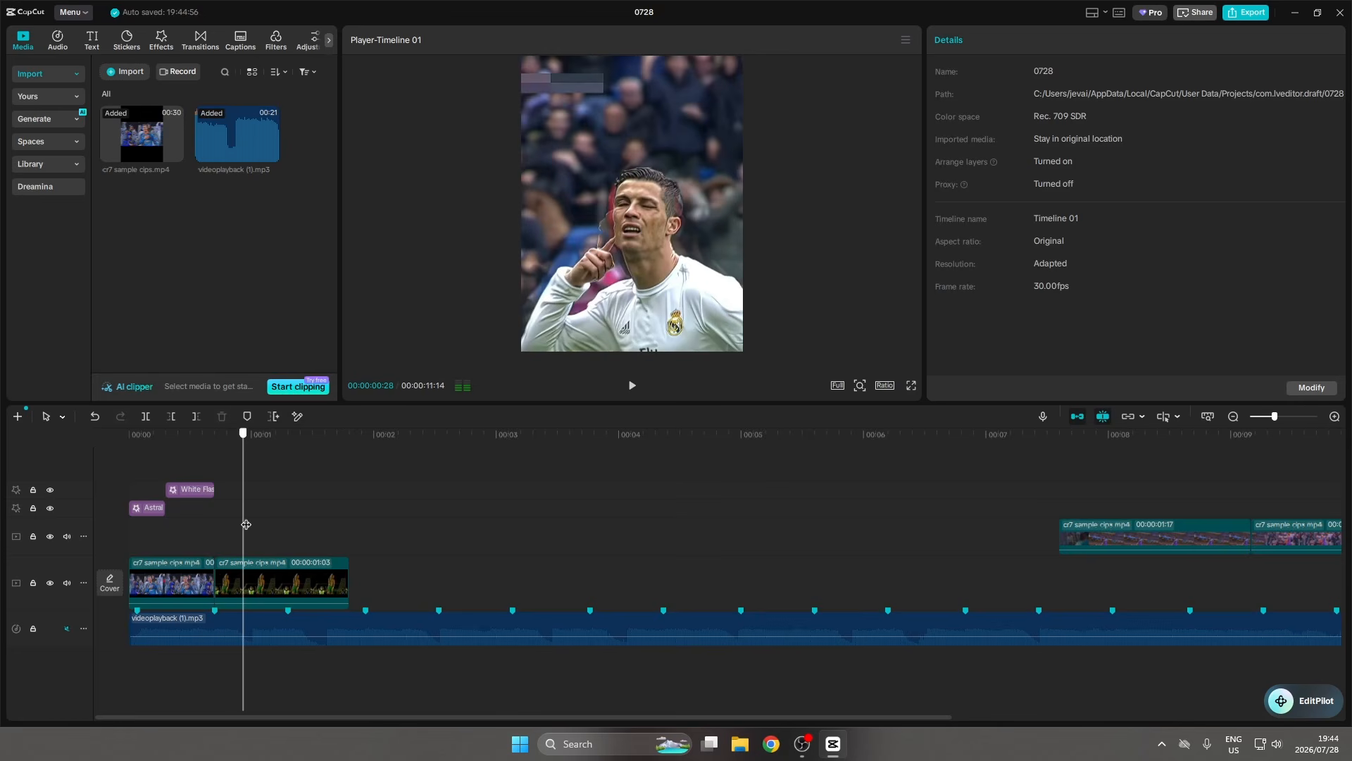
left_click(259, 524)
mouse_move(258, 524)
left_mouse_down()
mouse_move(286, 523)
mouse_move(256, 533)
left_mouse_up()
Trim the second clip on the main track to end at the third beat marker
left_click(286, 559)
key("w")
left_click(258, 586)
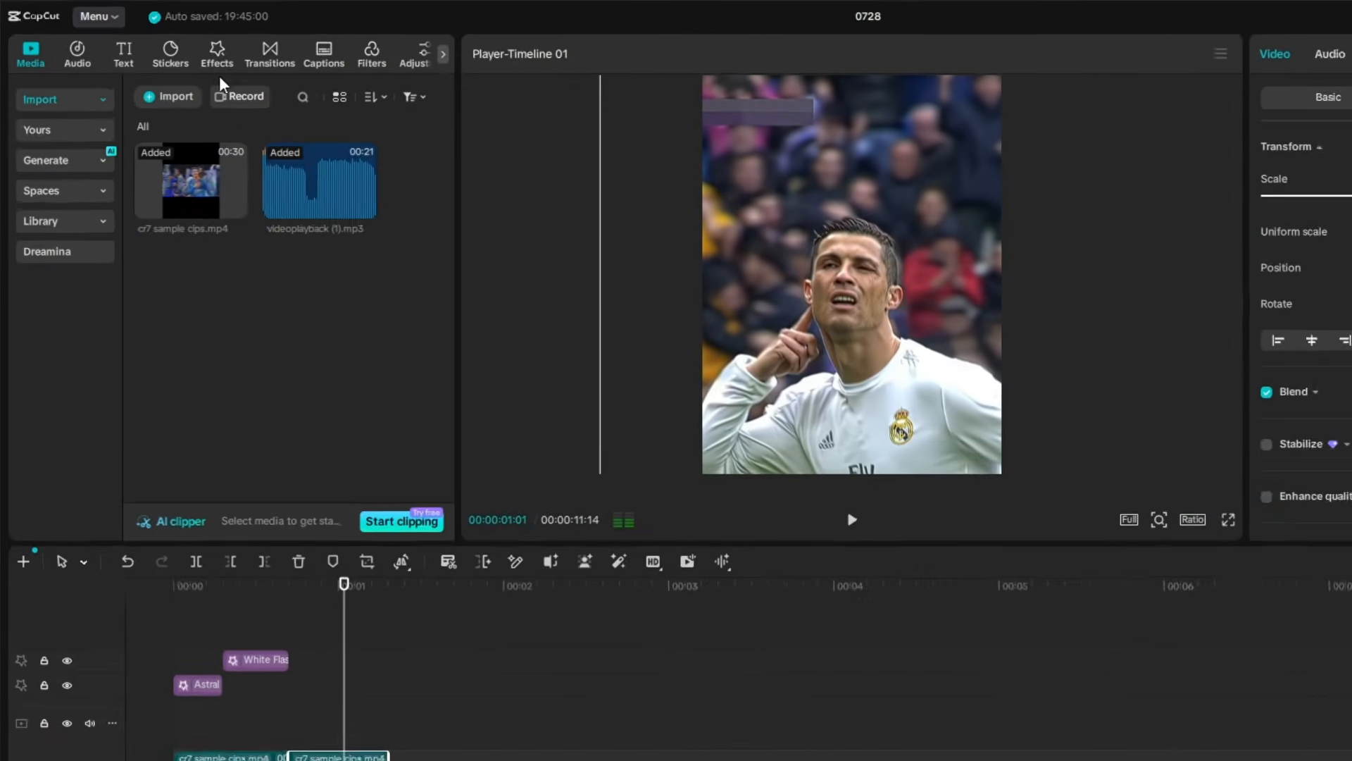
Add the Negative Panels video effect directly after White Flash and trim it to the end of the second clip
left_click(162, 44)
left_click_drag(246, 104, 154, 116)
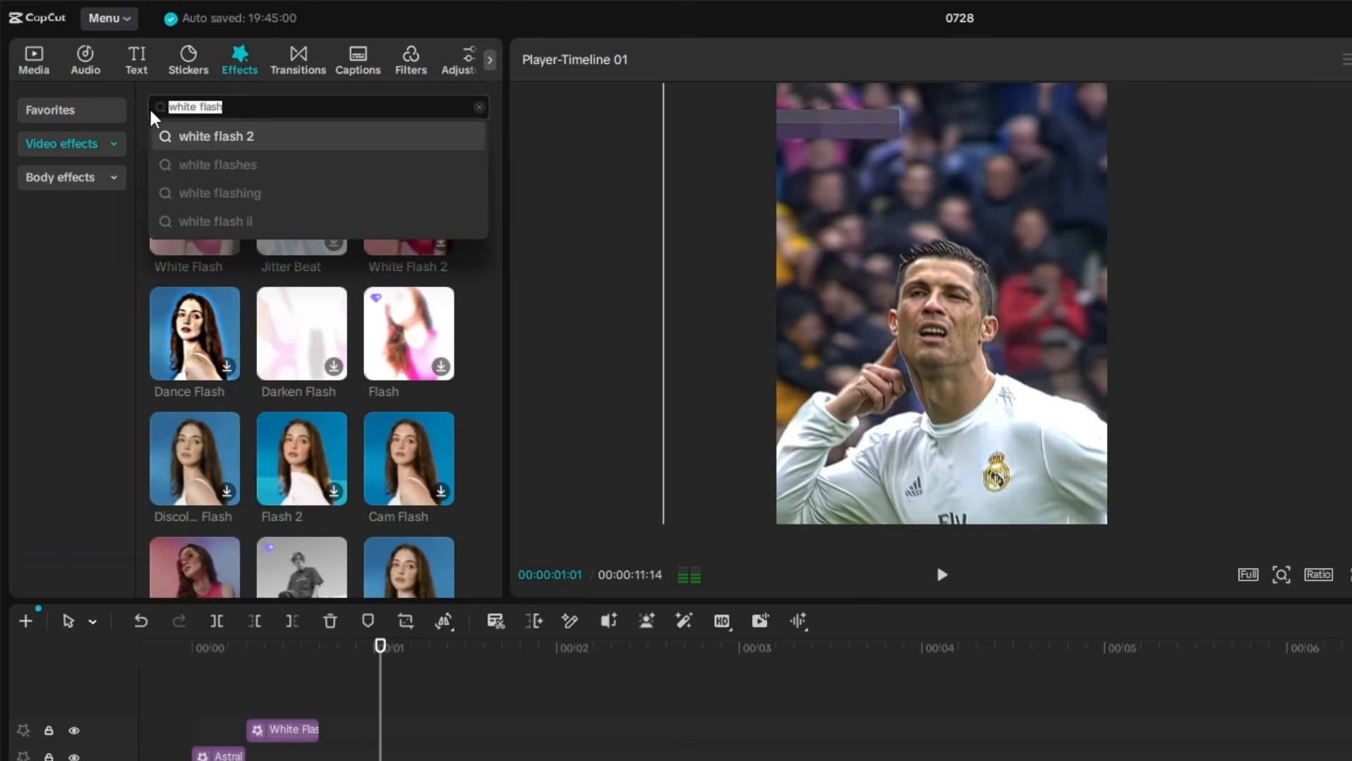
type("negative panel")
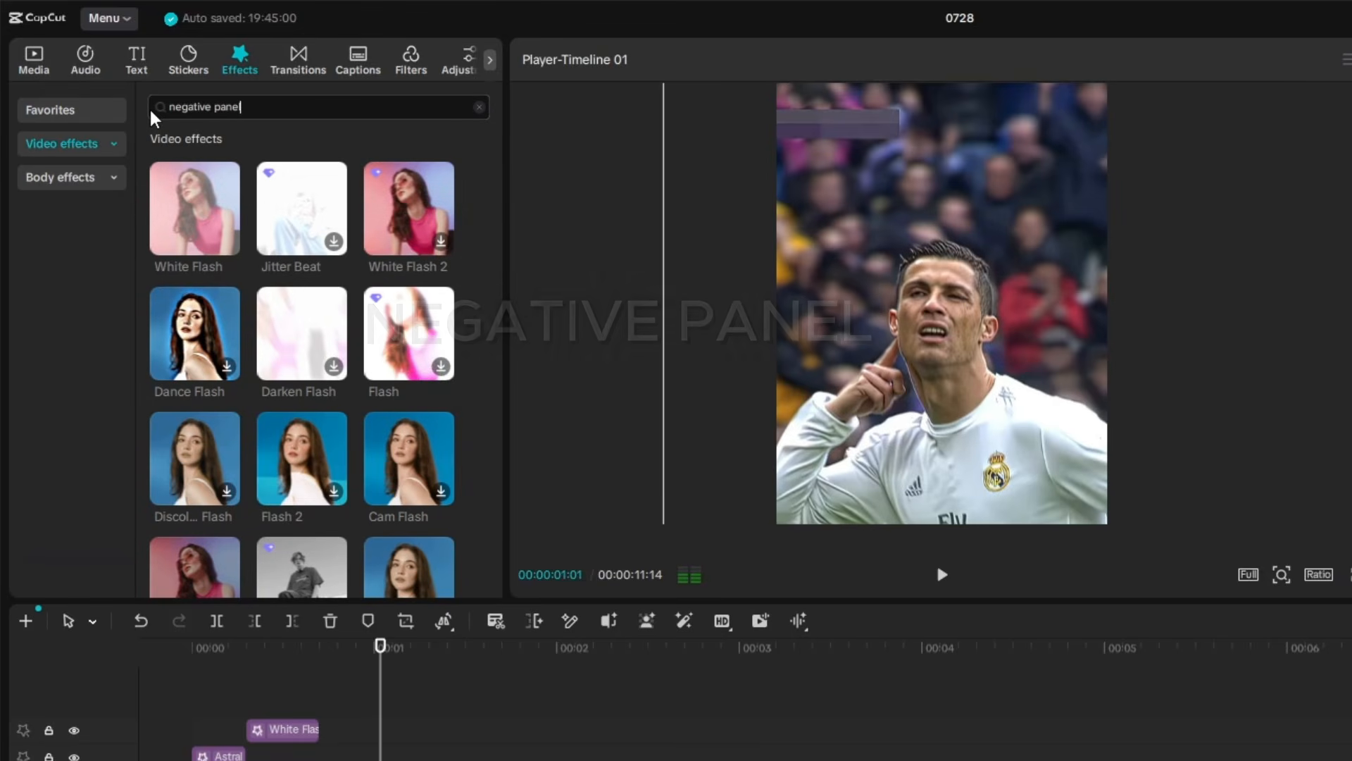
key("Return")
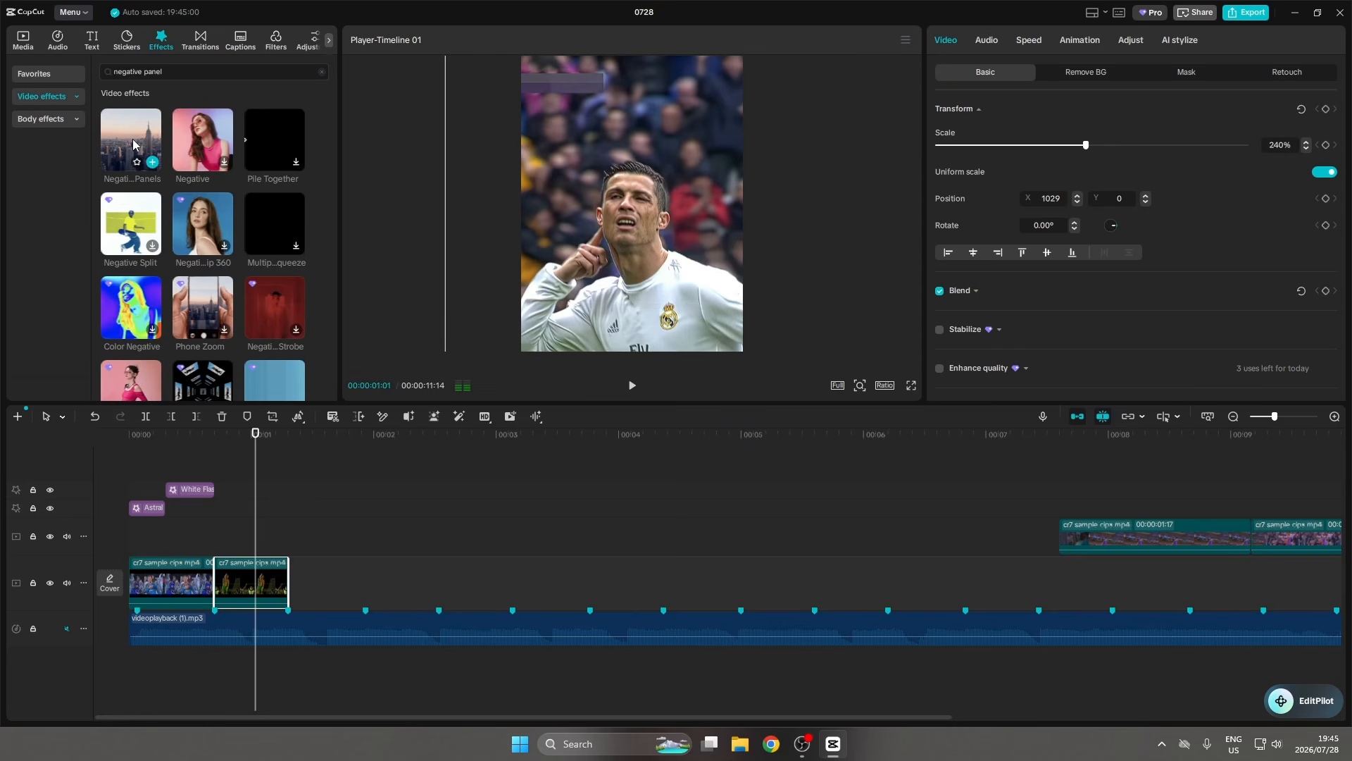
left_click_drag(136, 143, 224, 497)
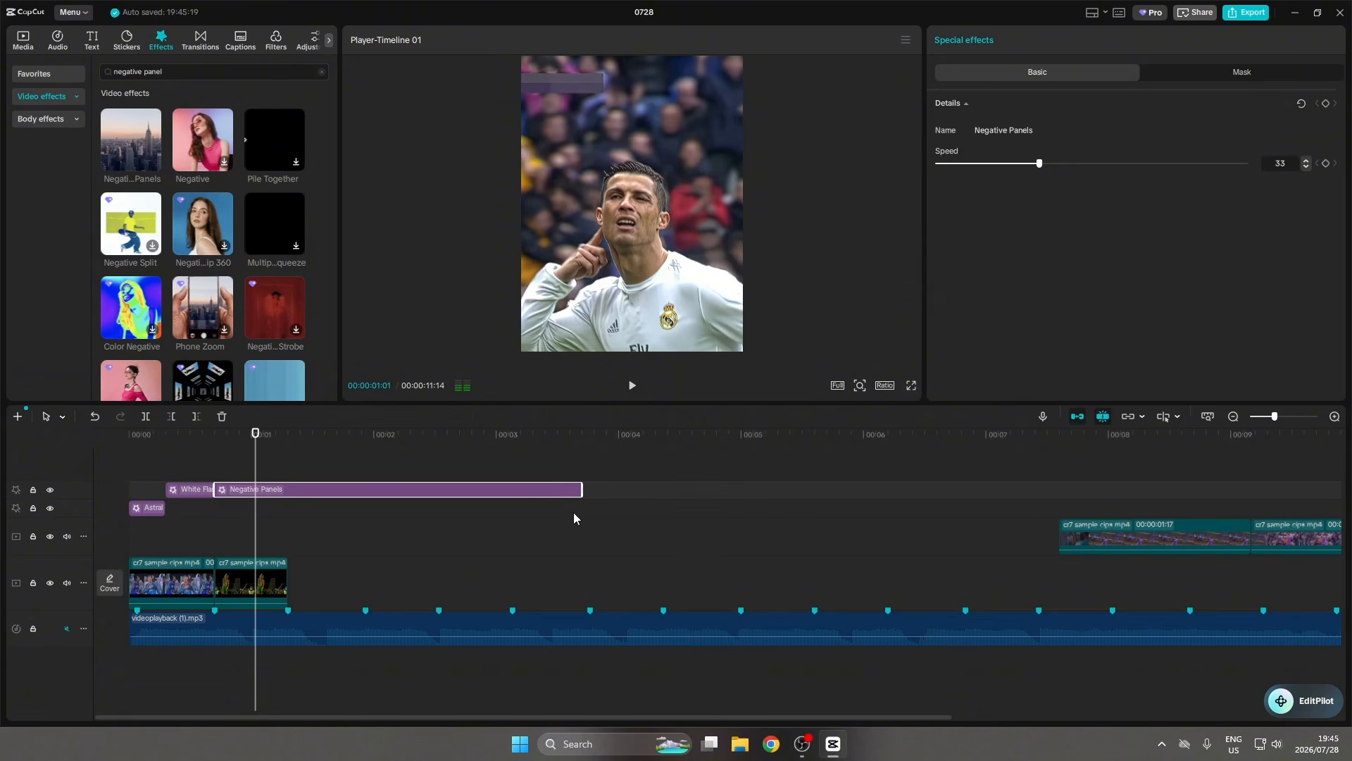
left_click_drag(581, 488, 288, 489)
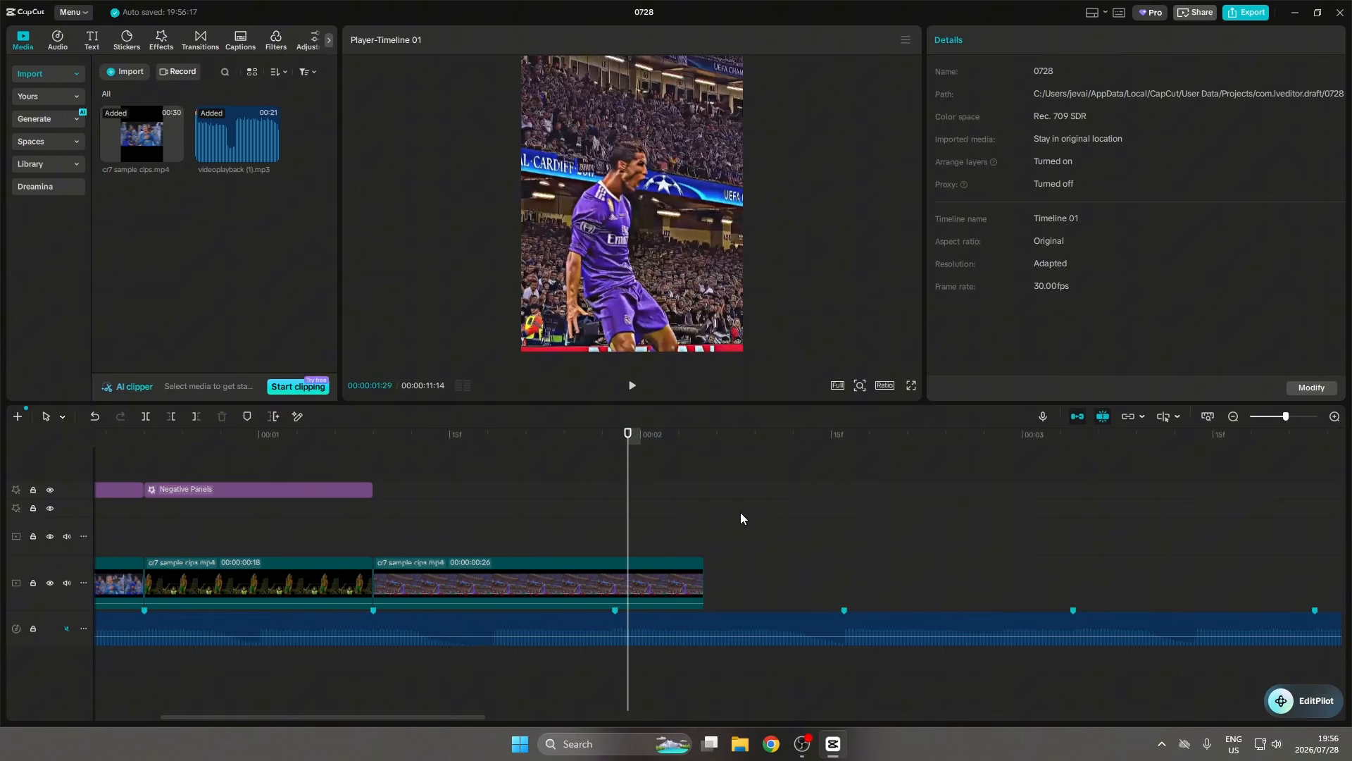
Set the third main-track clip's speed to 1.4x so that it ends at the fourth beat marker
left_click(655, 575)
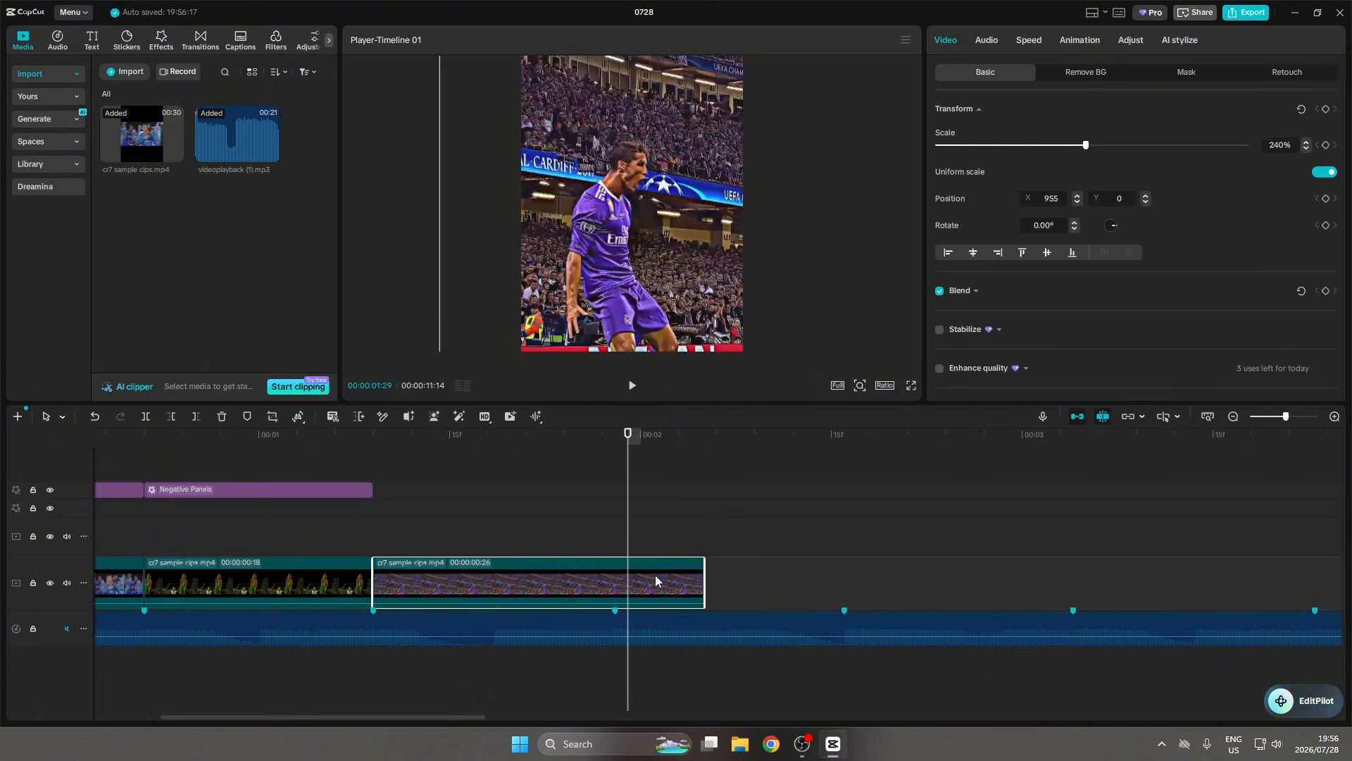
left_click(410, 532)
key("space")
key("space")
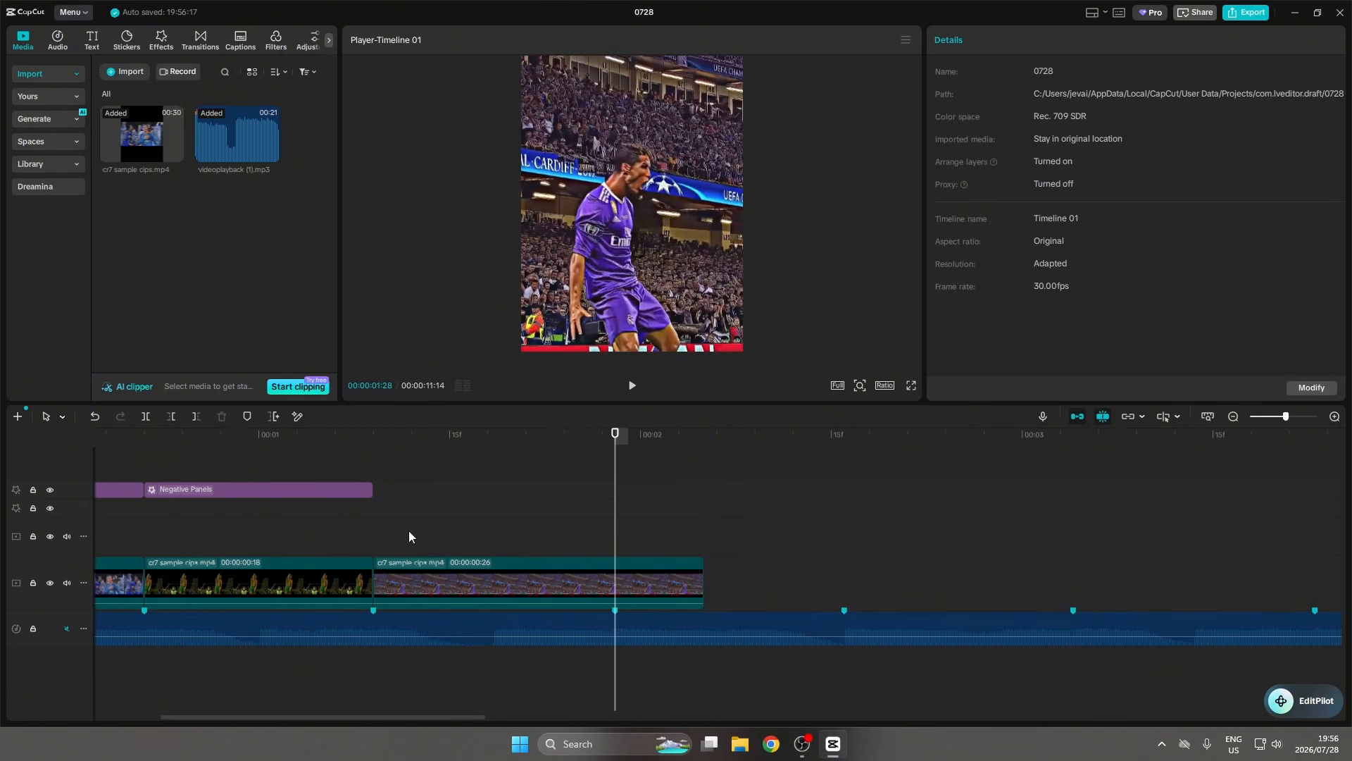
left_click(612, 588)
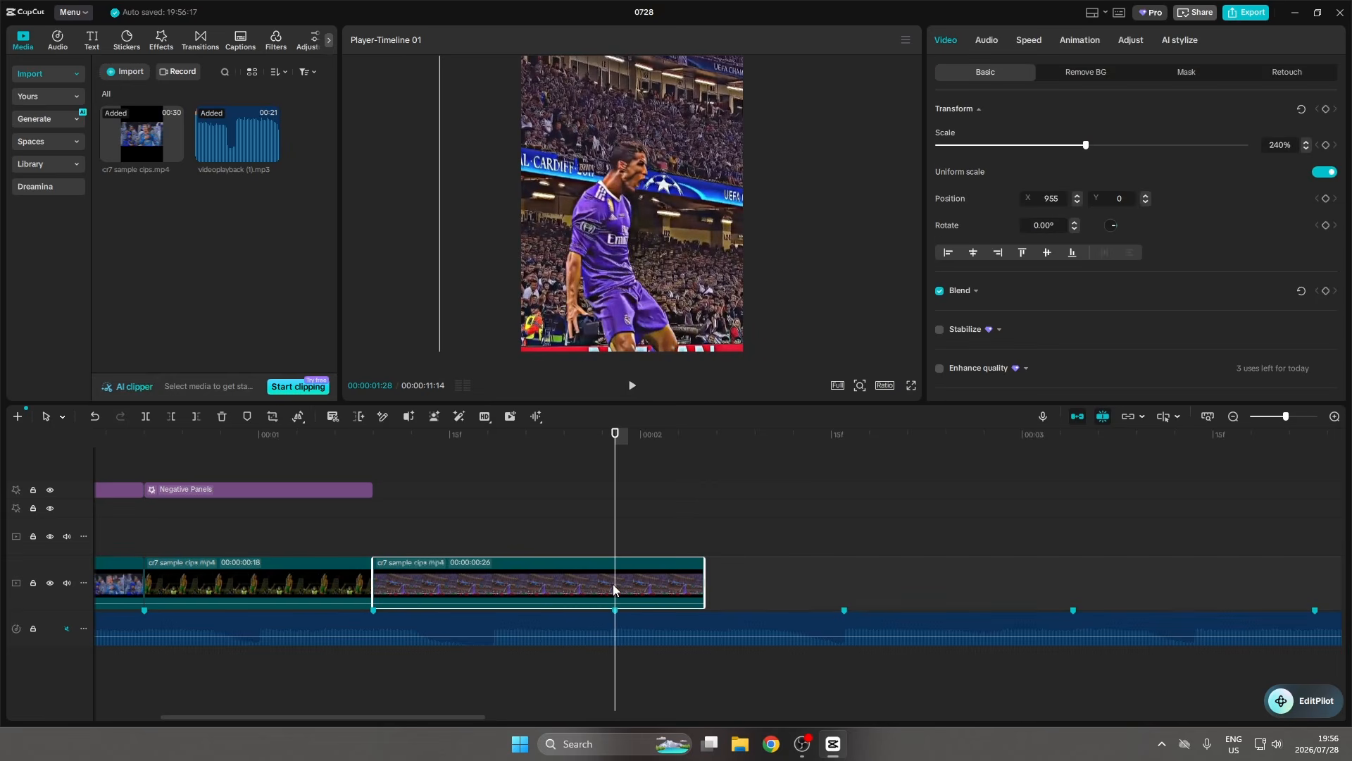
left_click(1028, 41)
left_click_drag(1020, 130, 1054, 131)
left_click(468, 509)
left_click(467, 508)
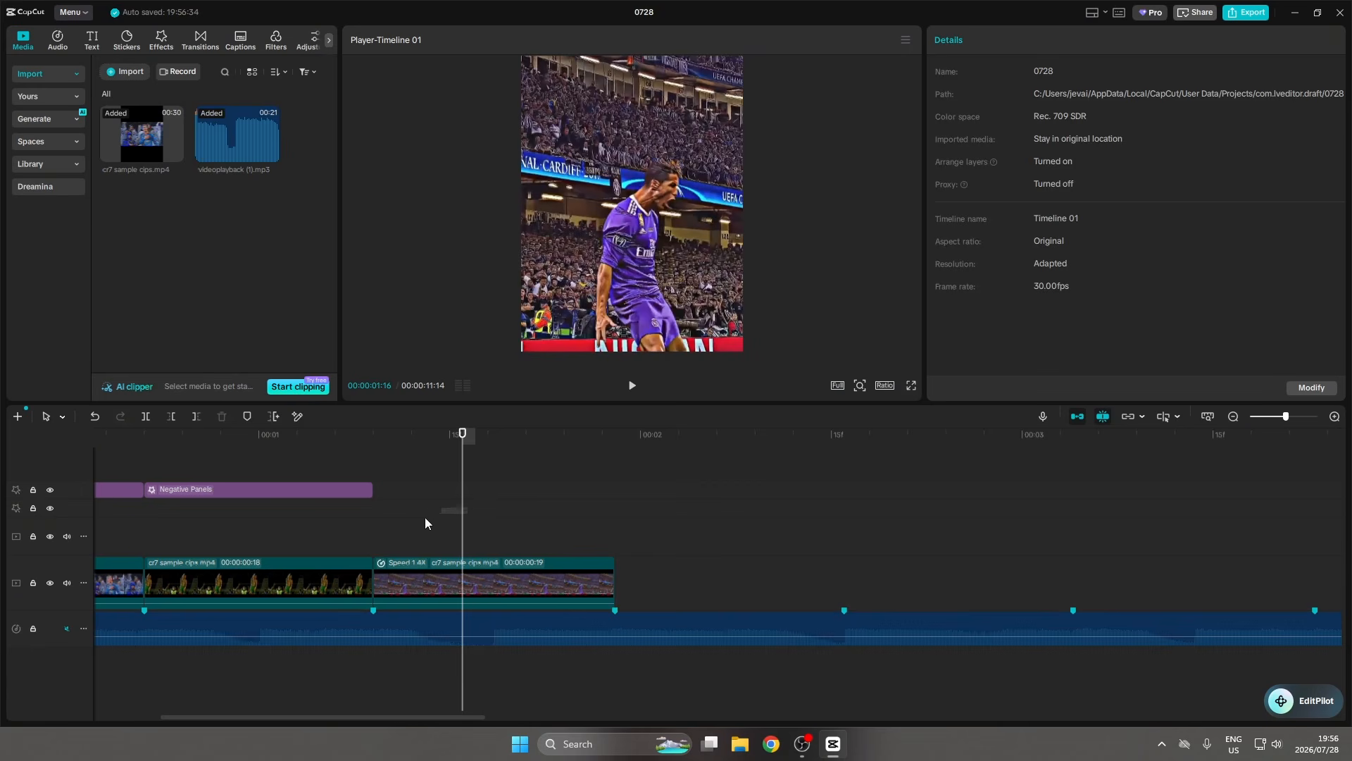
Split the third clip every five frames from its start, at 00:00:01:14, 00:00:01:19 and 00:00:01:24
left_click_drag(407, 522, 375, 535)
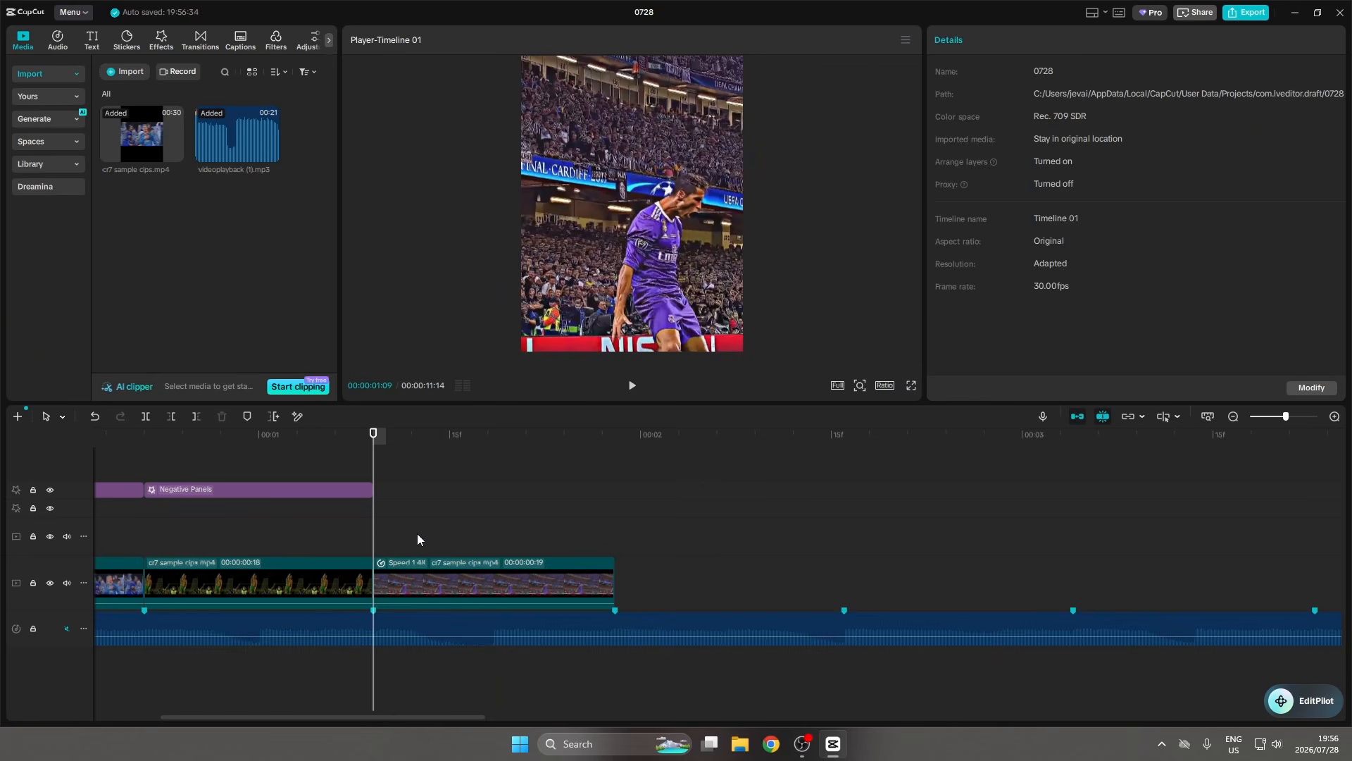
key("Right")
key("Right")
key("Right")
key("Right")
key("Right")
key("Right")
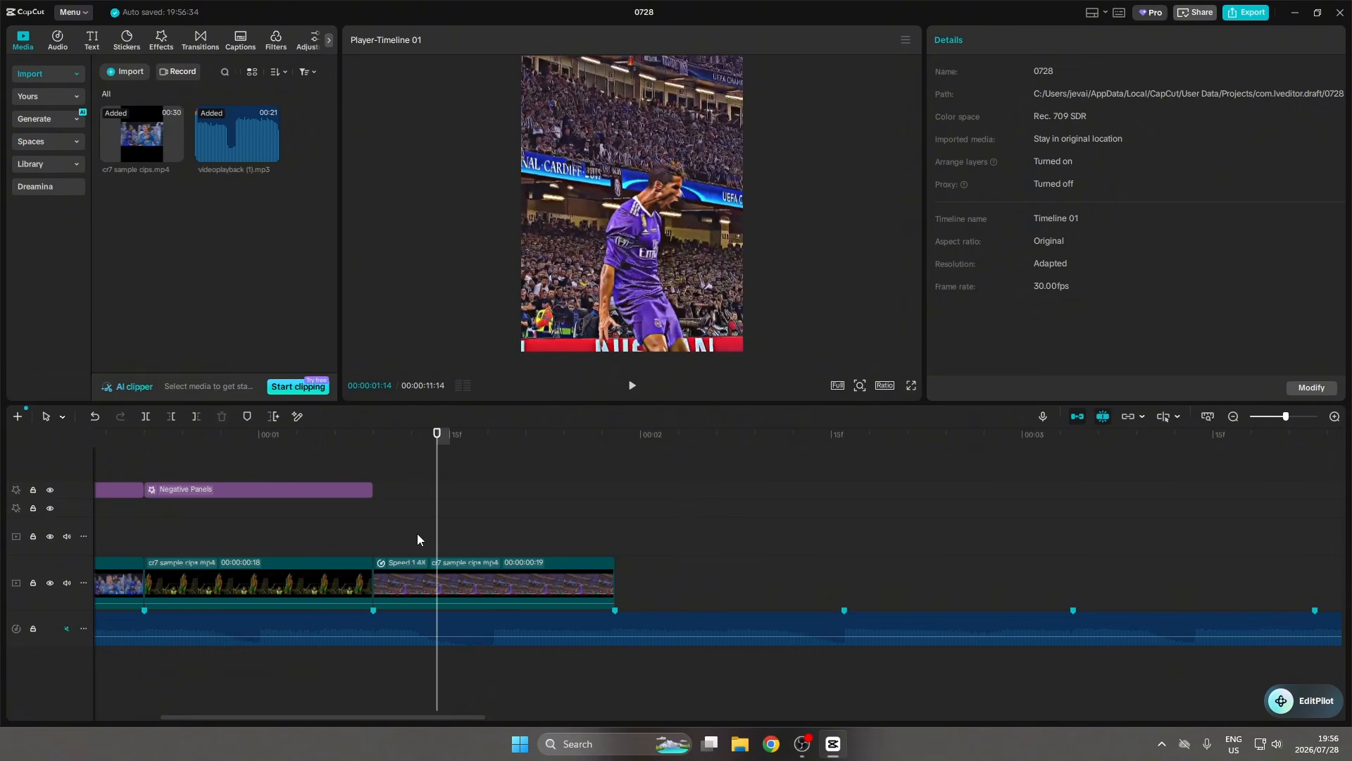
key("ctrl+b")
key("Right")
key("Right")
key("Right")
key("Right")
key("Right")
key("ctrl+b")
key("Right")
key("Right")
key("Right")
key("Right")
key("Right")
key("ctrl+b")
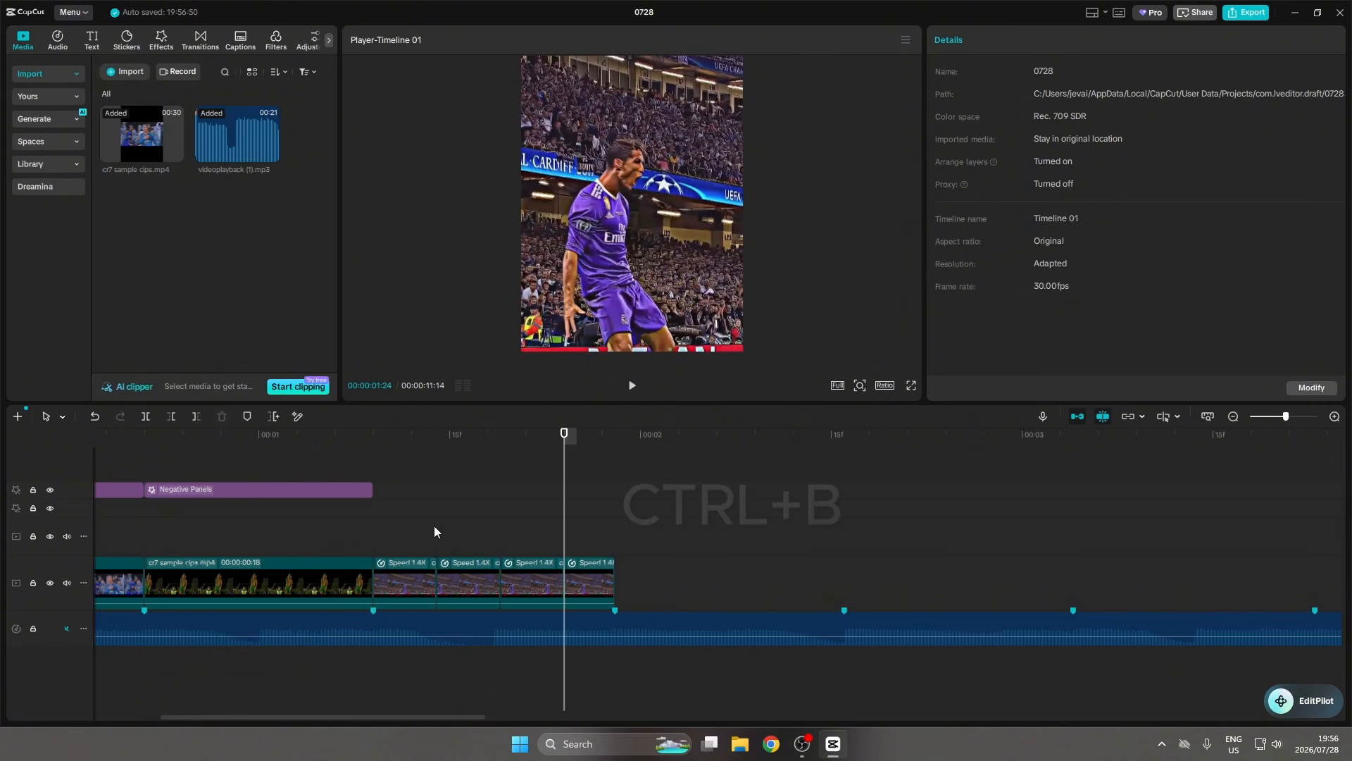
Mirror the second 1.4x segment and shift it horizontally to about X -585 to recentre the player
left_click(454, 562)
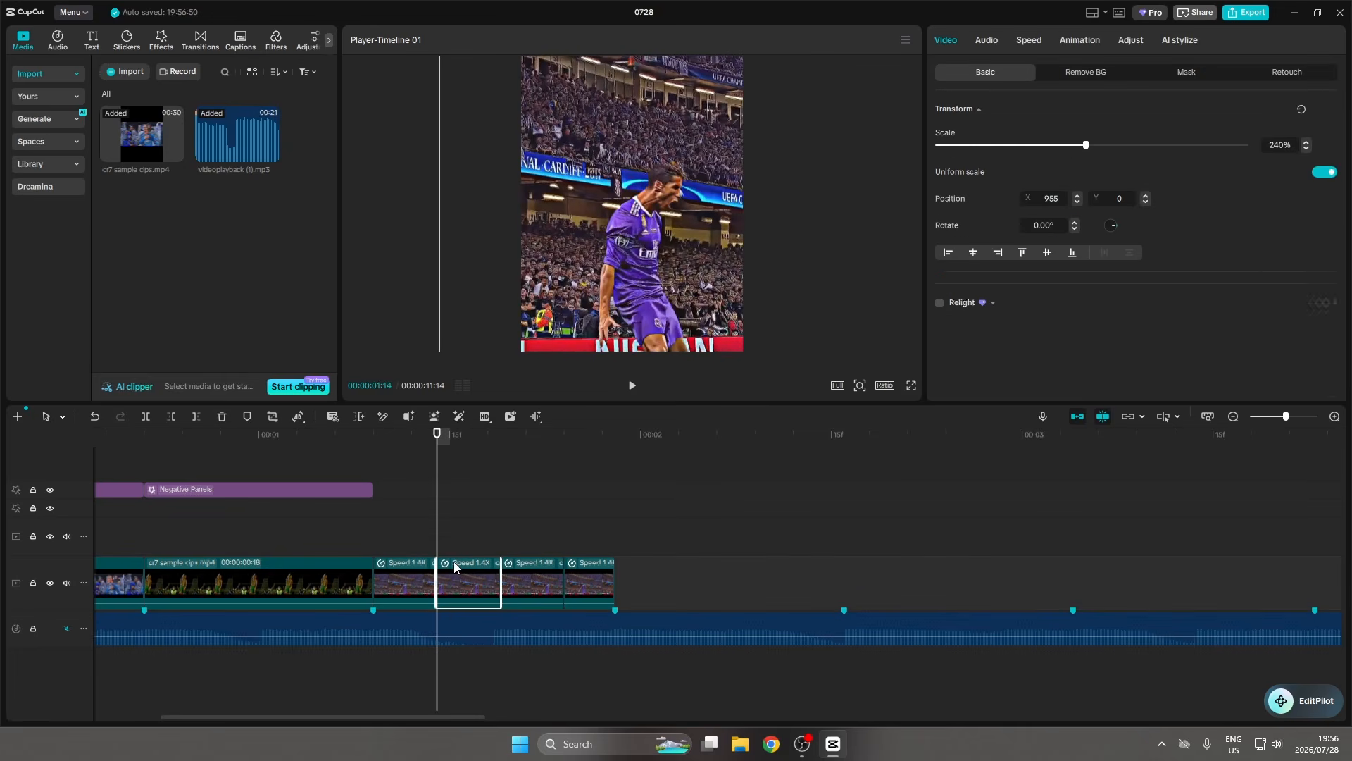
left_click(300, 420)
left_click(332, 493)
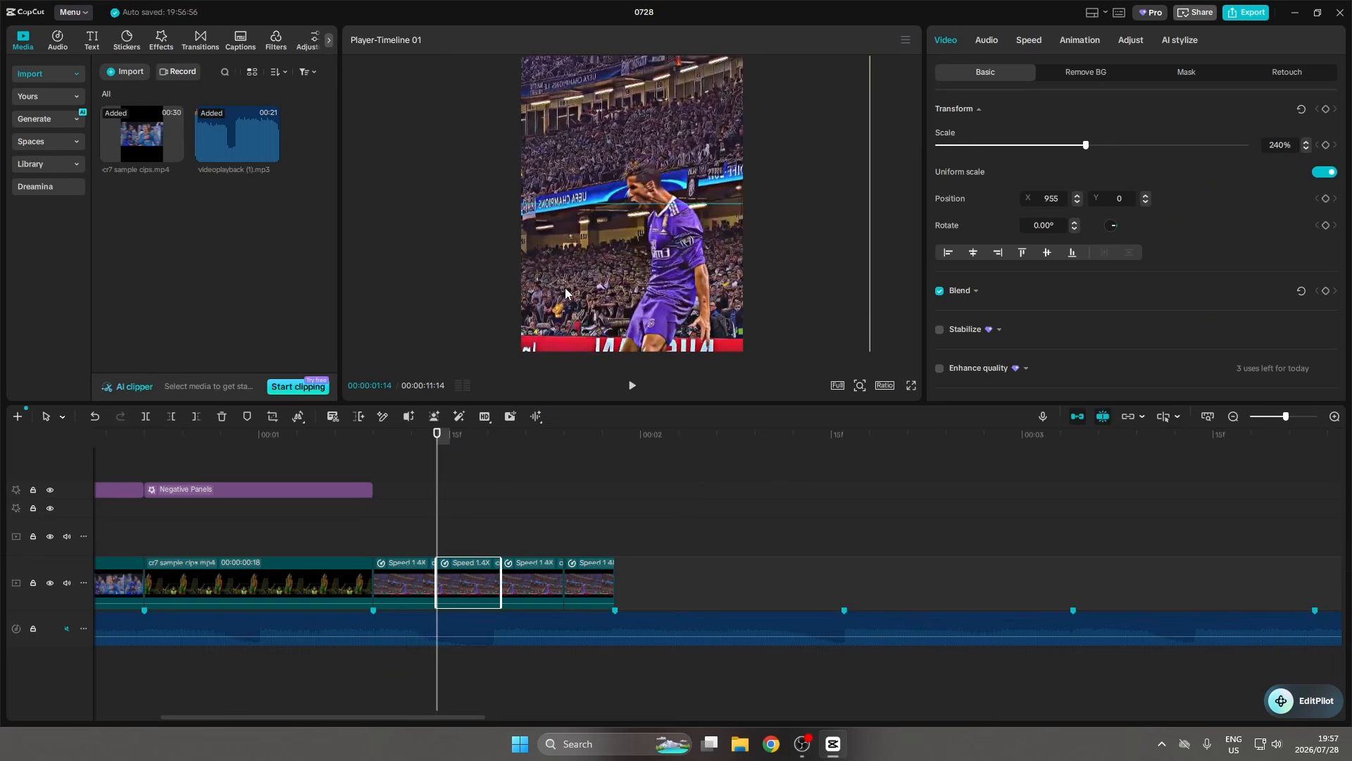
left_click_drag(549, 288, 550, 290)
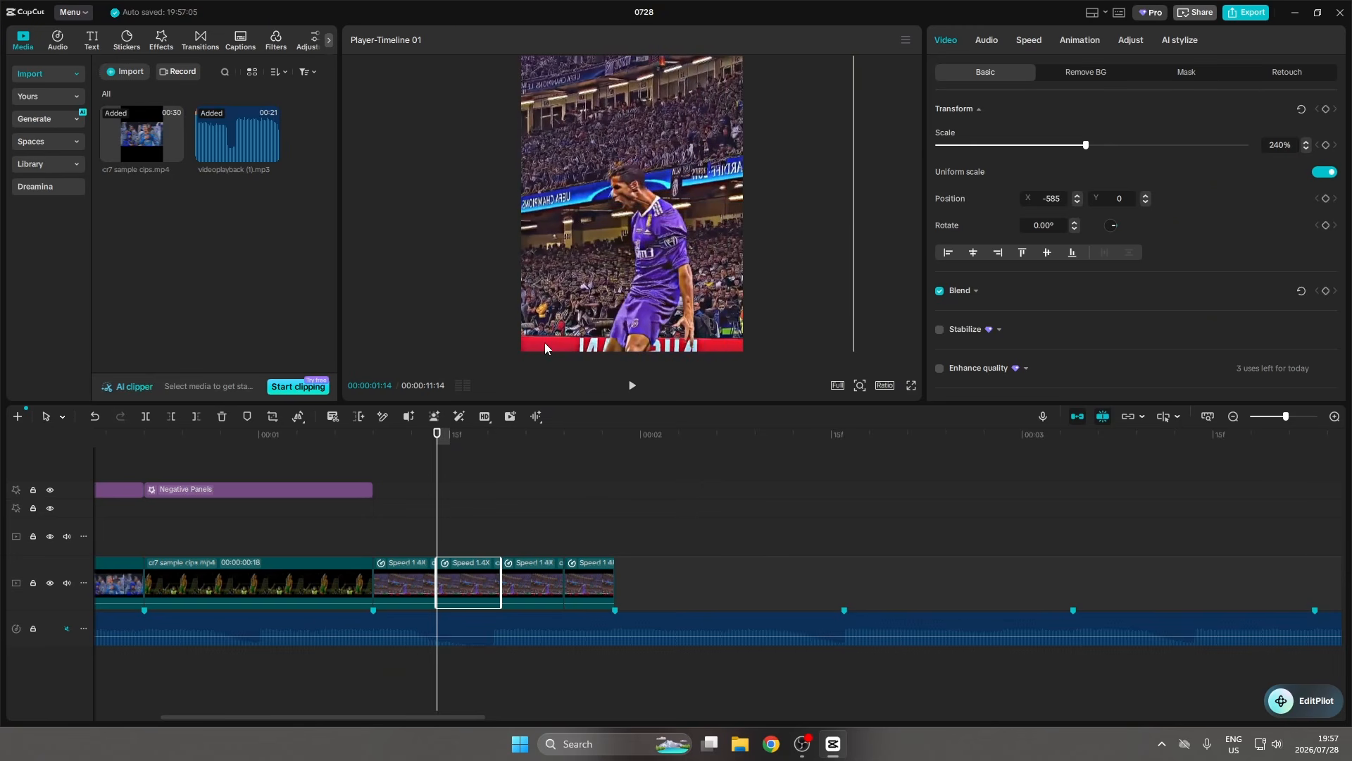
left_click(412, 533)
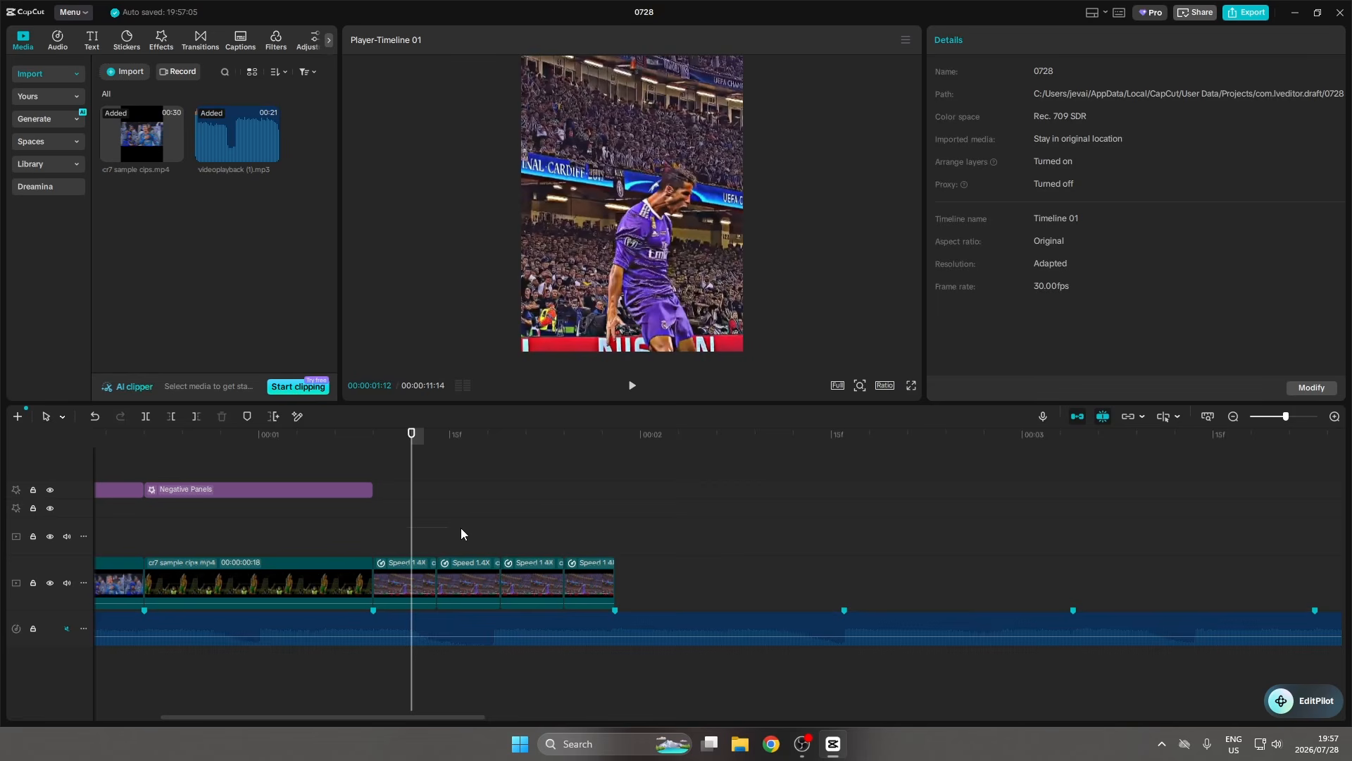
Mirror the fourth 1.4x segment and shift it horizontally to X -1106 to recentre the player
left_click_drag(462, 527, 577, 543)
left_click(594, 581)
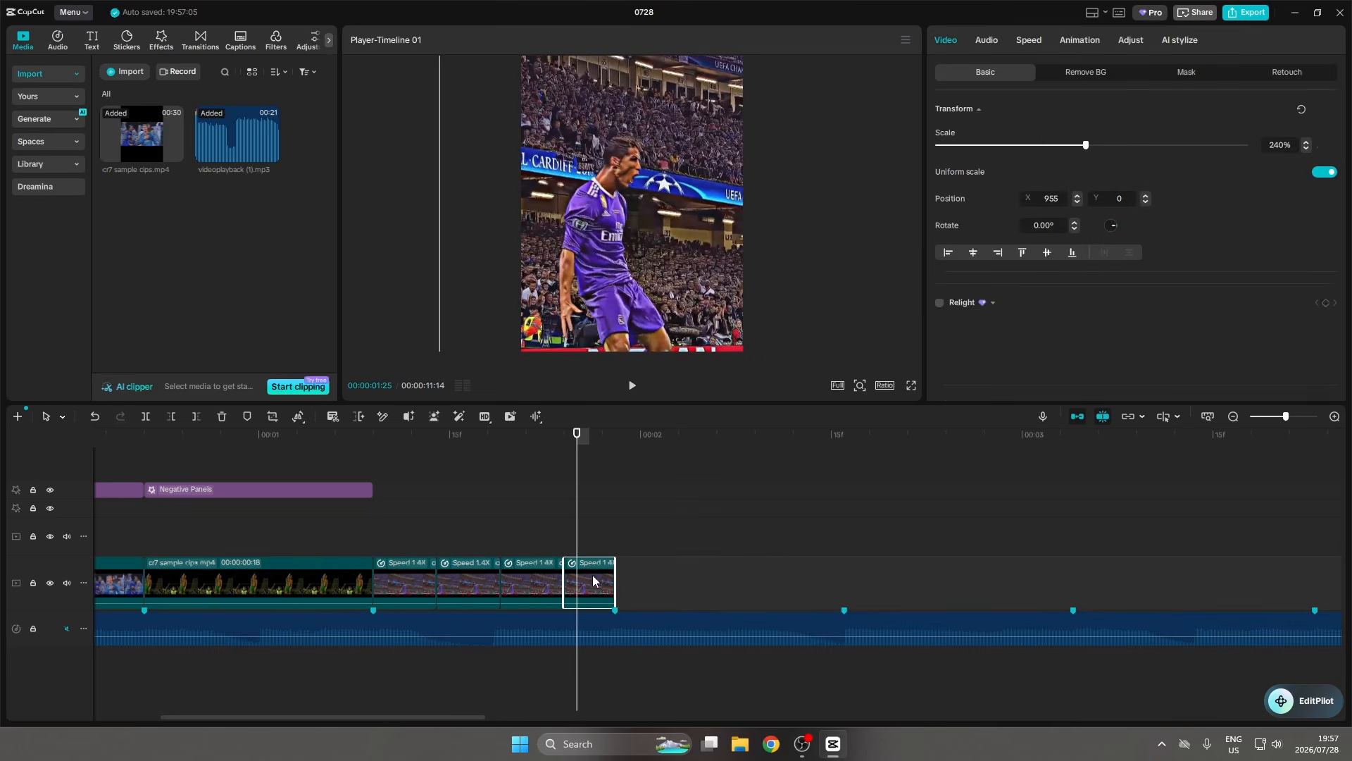
mouse_move(302, 420)
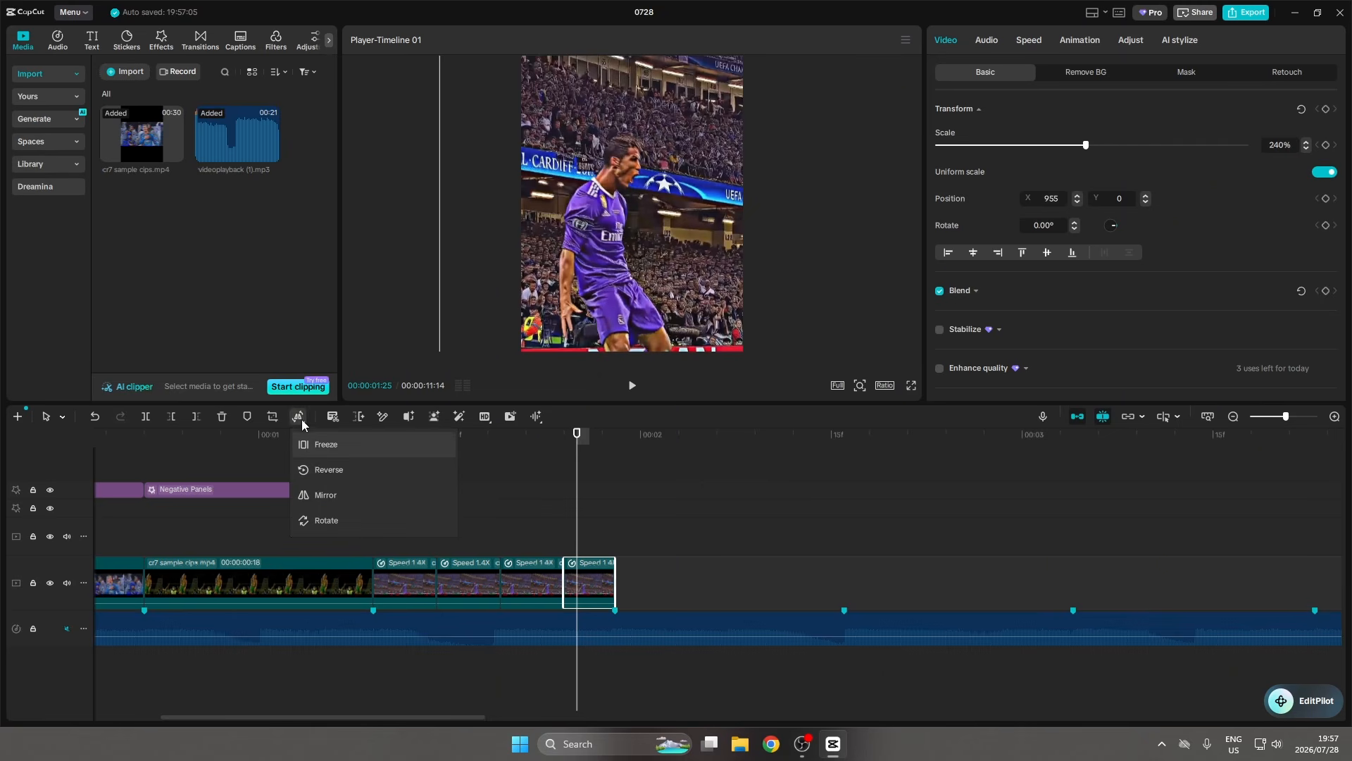
left_click(339, 500)
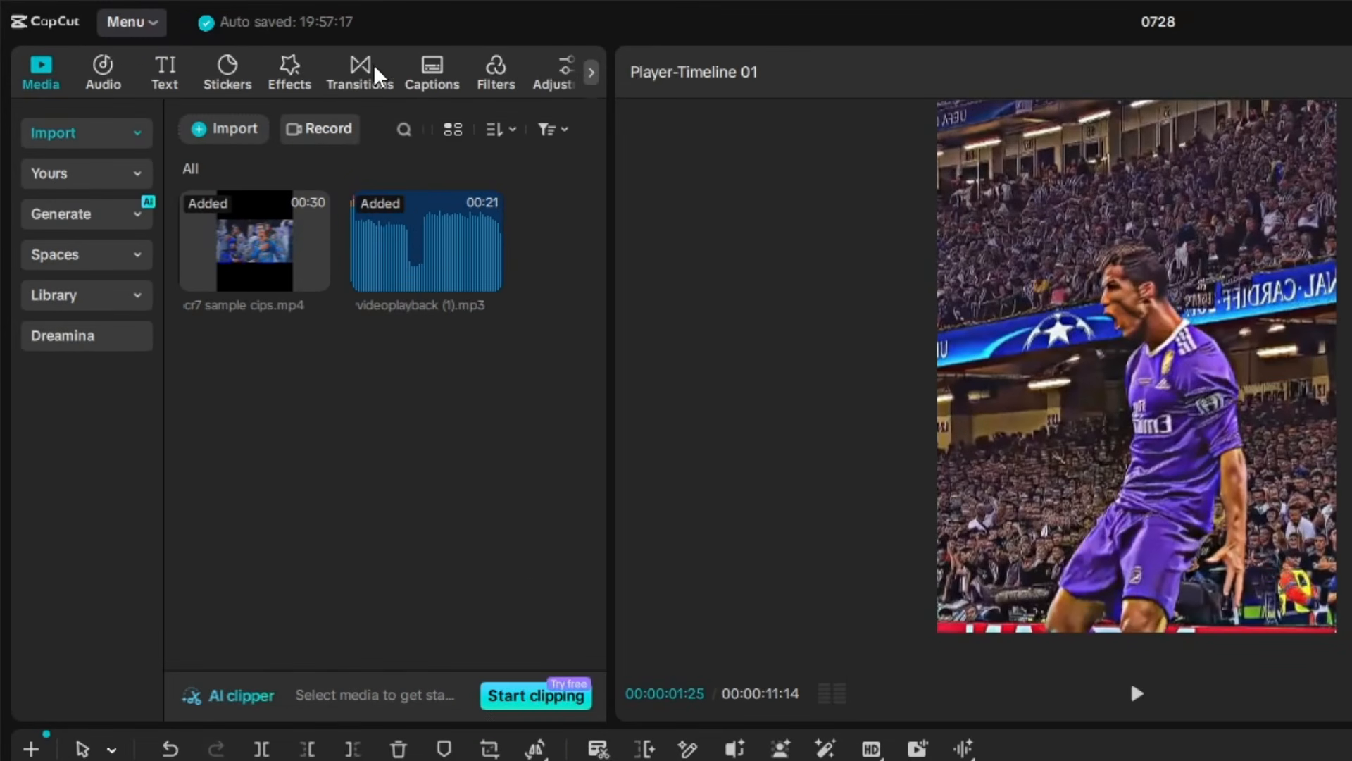
Find the BW 3 filter and place it above the clips, starting at the second 1.4x segment
left_click(496, 74)
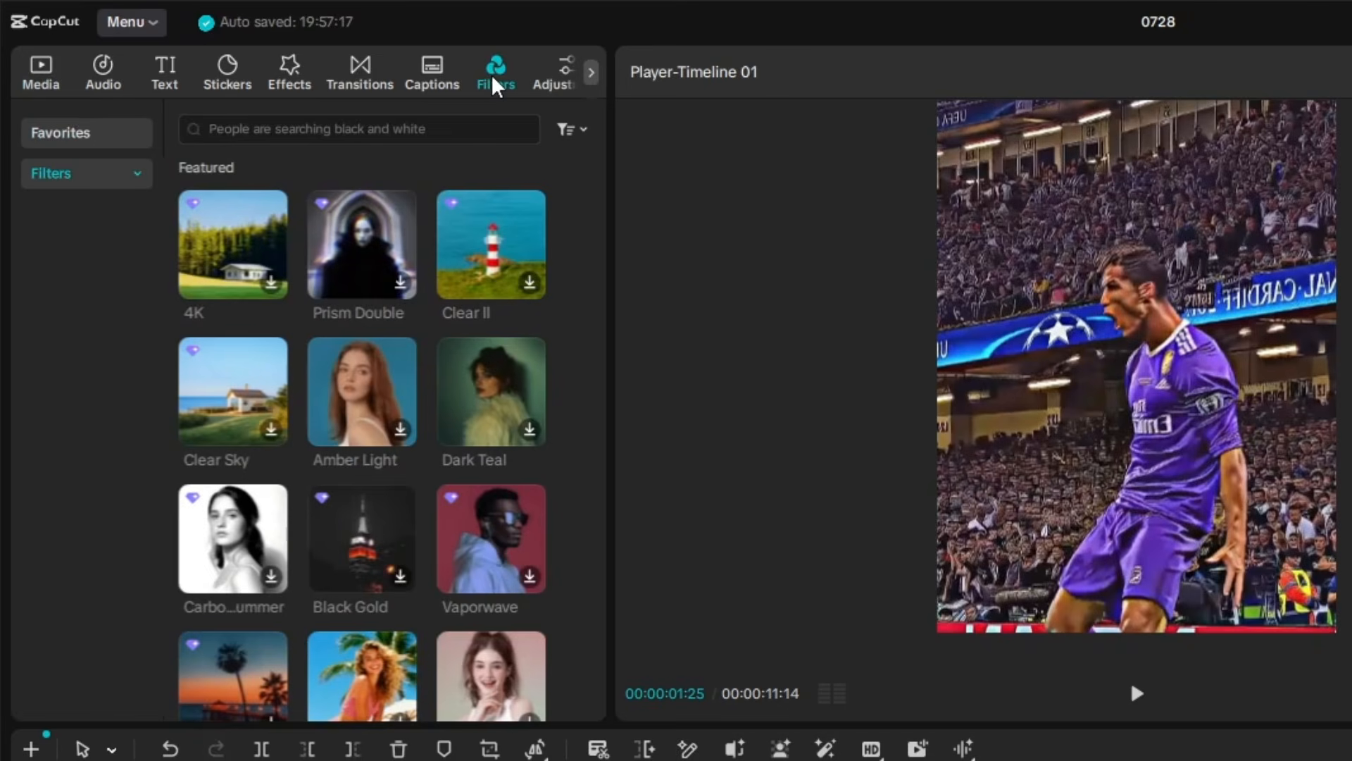
left_click(393, 134)
type("bw3")
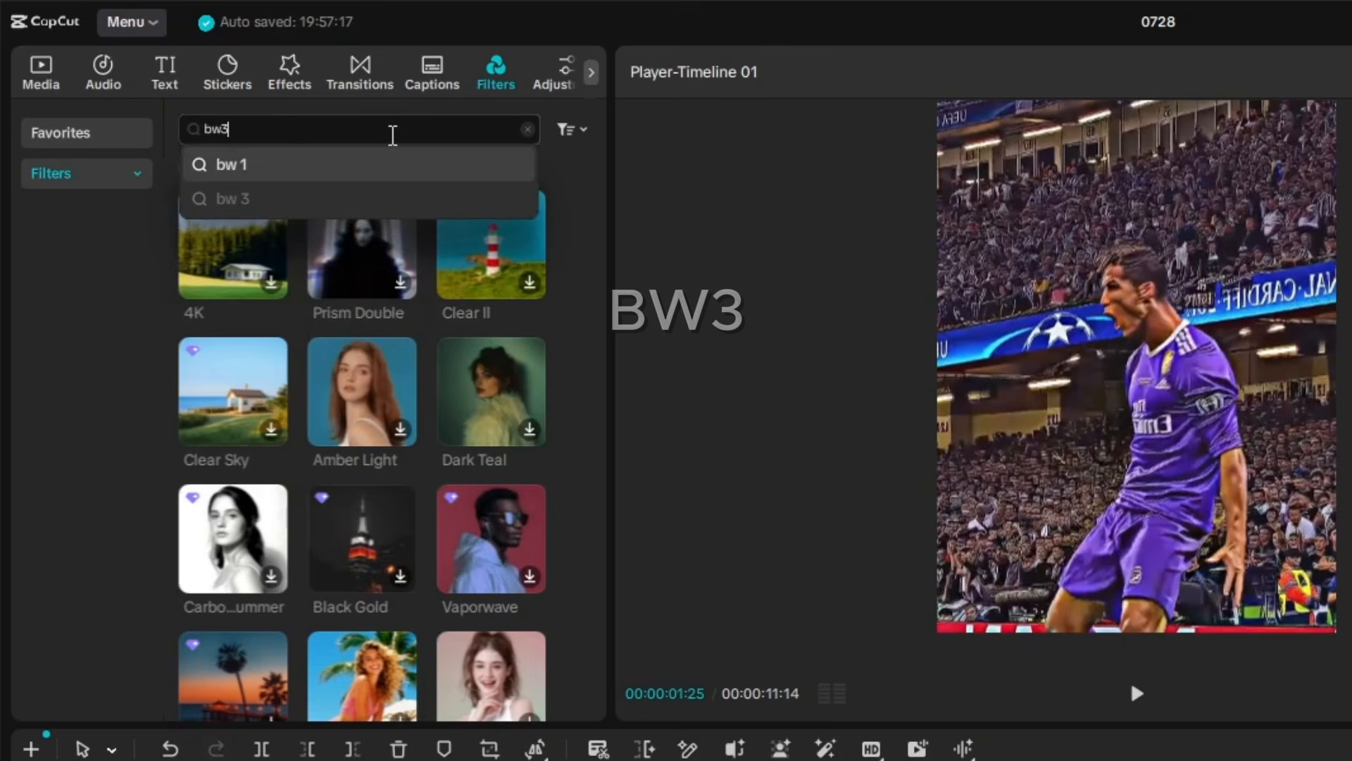
key("Return")
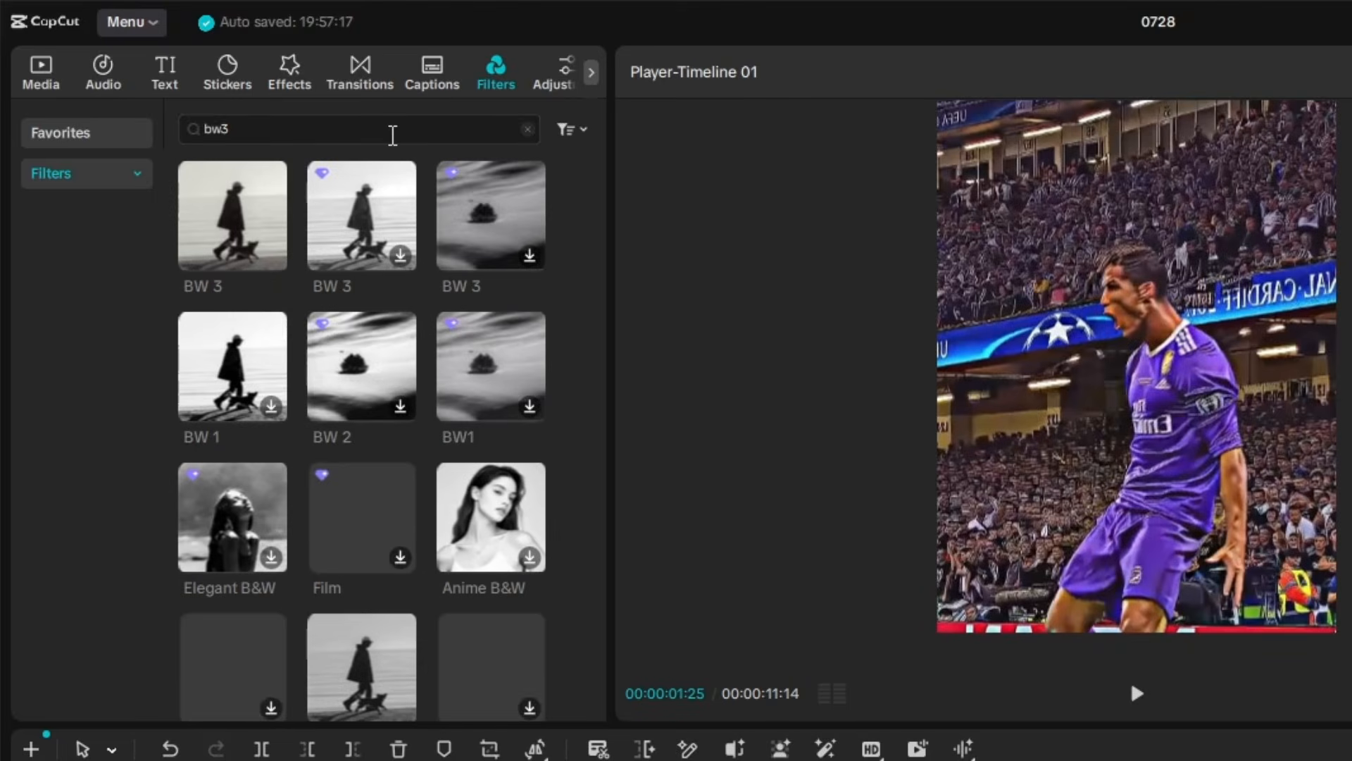
left_click_drag(231, 259, 773, 760)
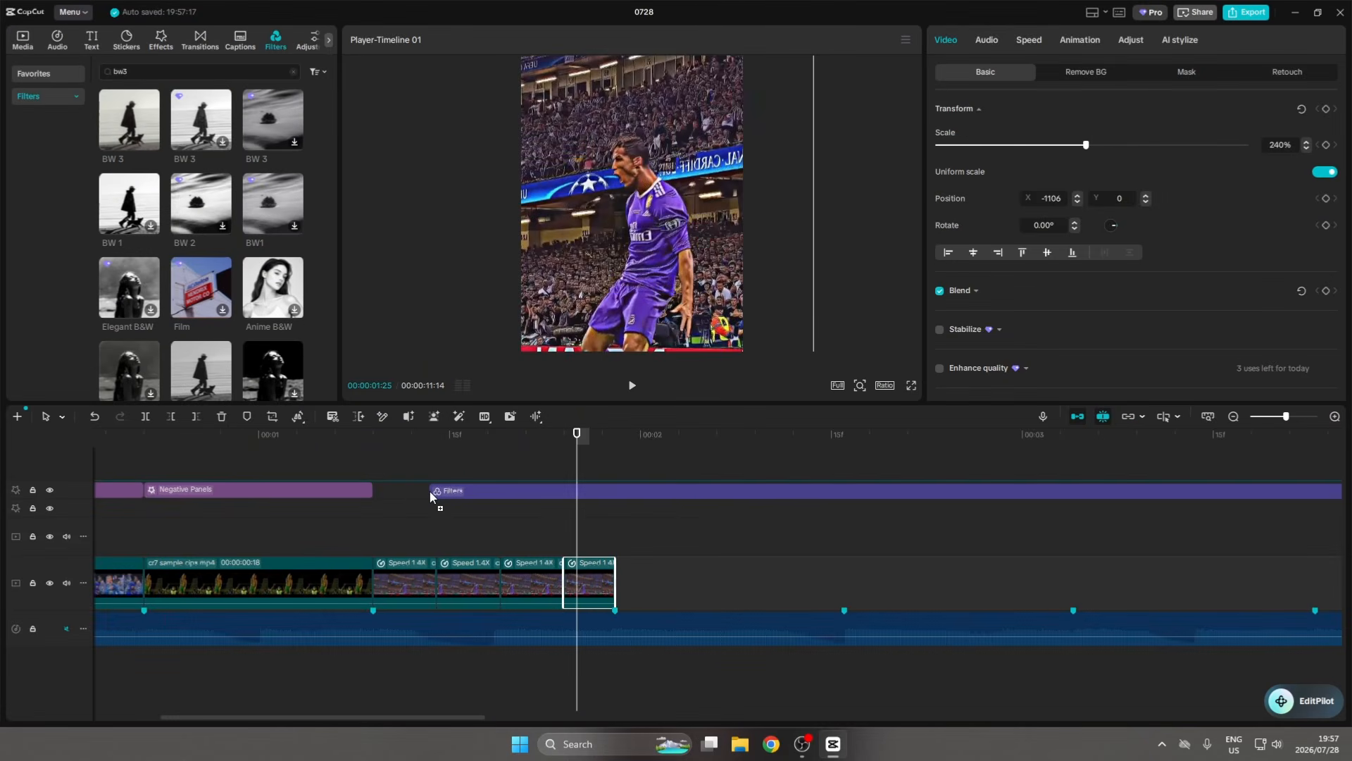
left_click_drag(430, 495, 434, 496)
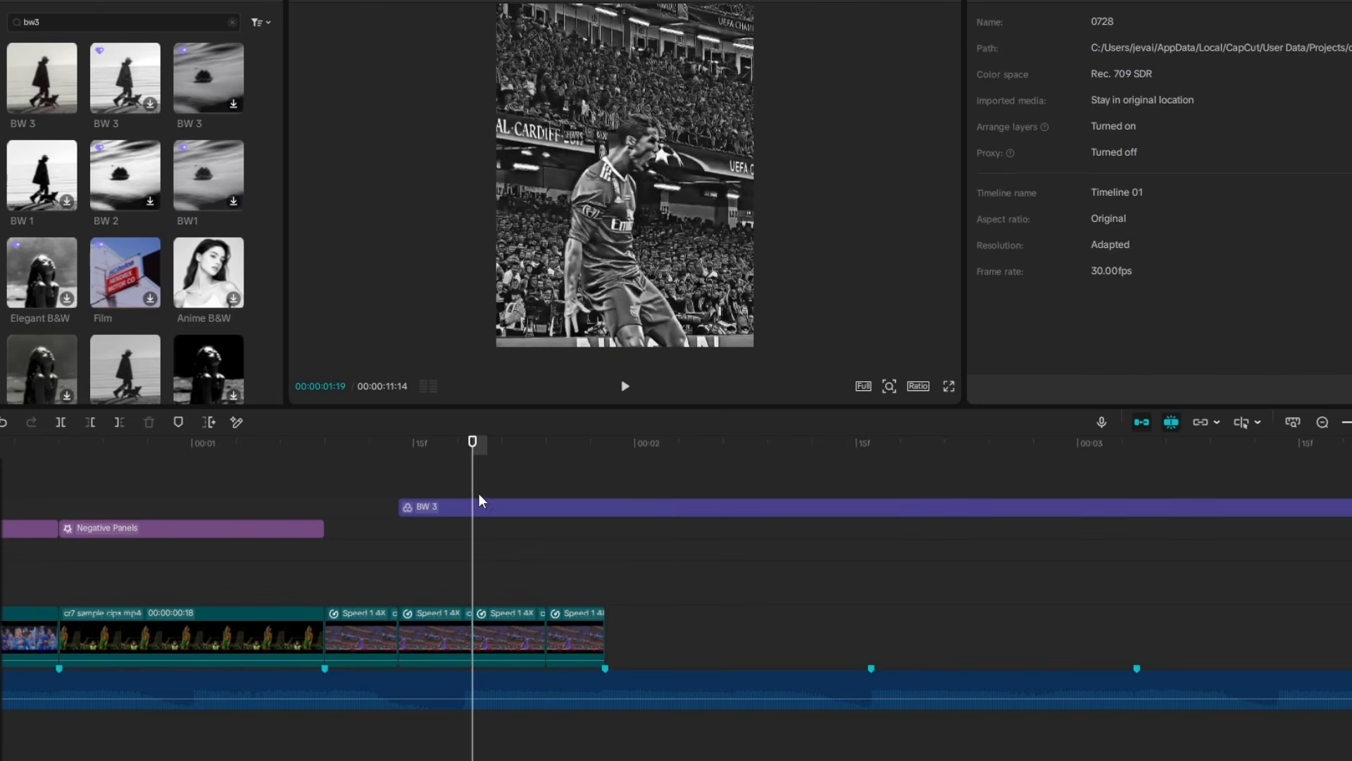
Trim the BW 3 filter to the end of the second 1.4x segment and copy it above the fourth segment
left_click(486, 505)
key("w")
left_click_drag(442, 505, 593, 508)
left_click(606, 535)
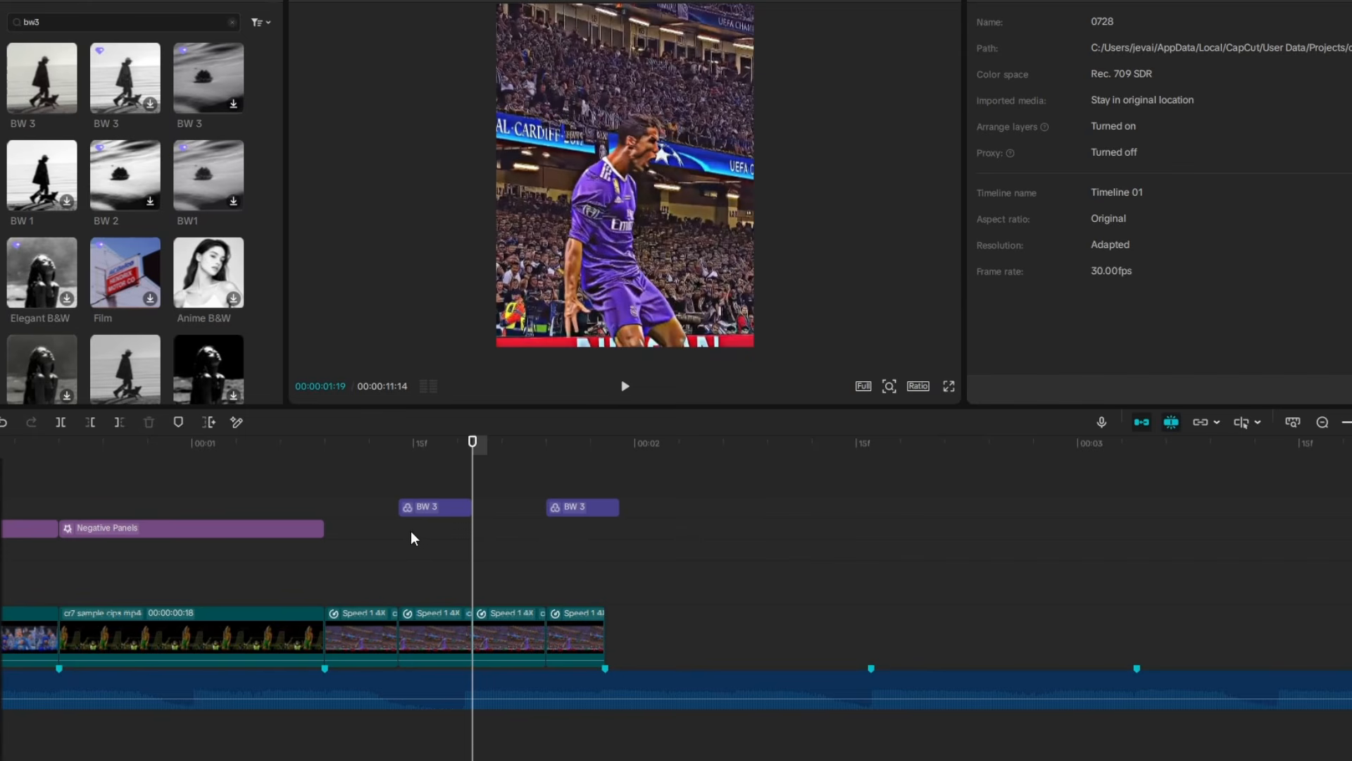
Check the filtered segments and trim the copied BW 3 filter to the end of the fourth 1.4x segment
left_click(379, 534)
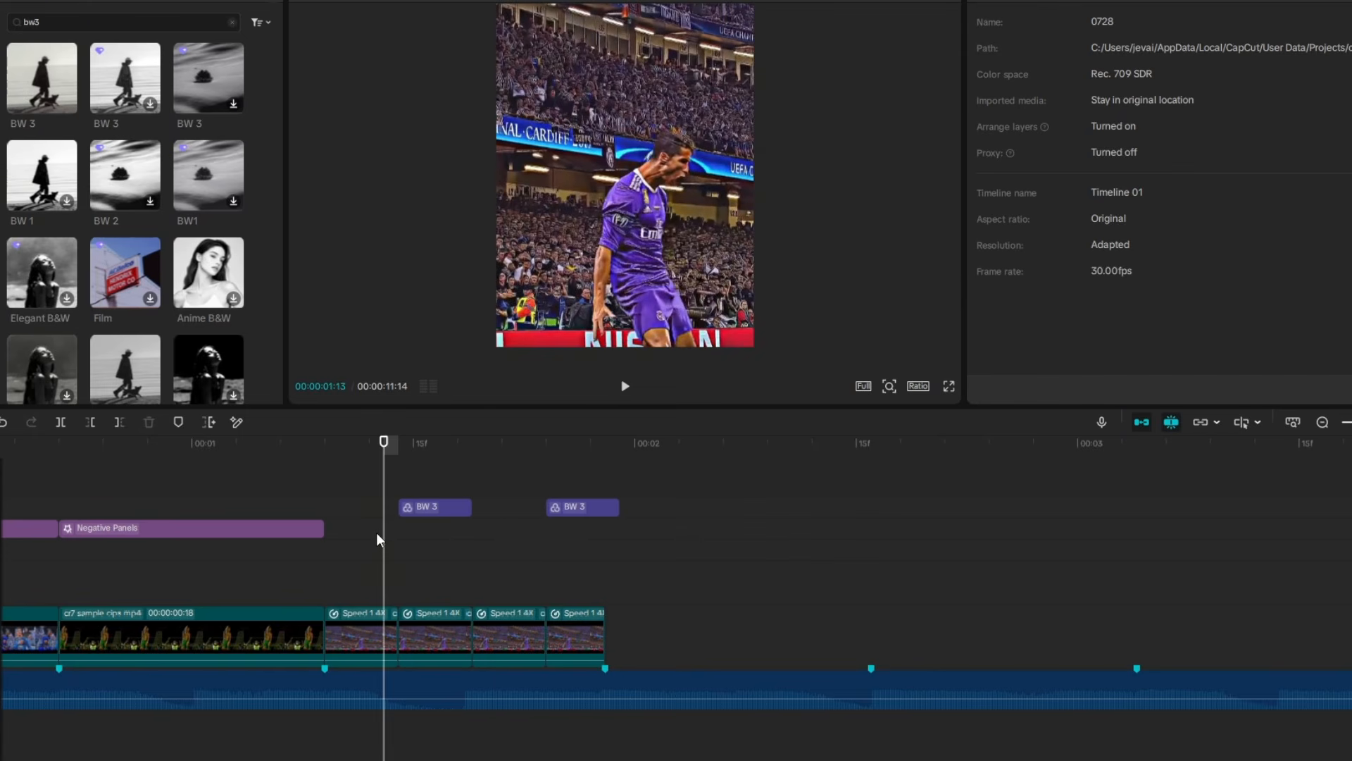
left_click(457, 532)
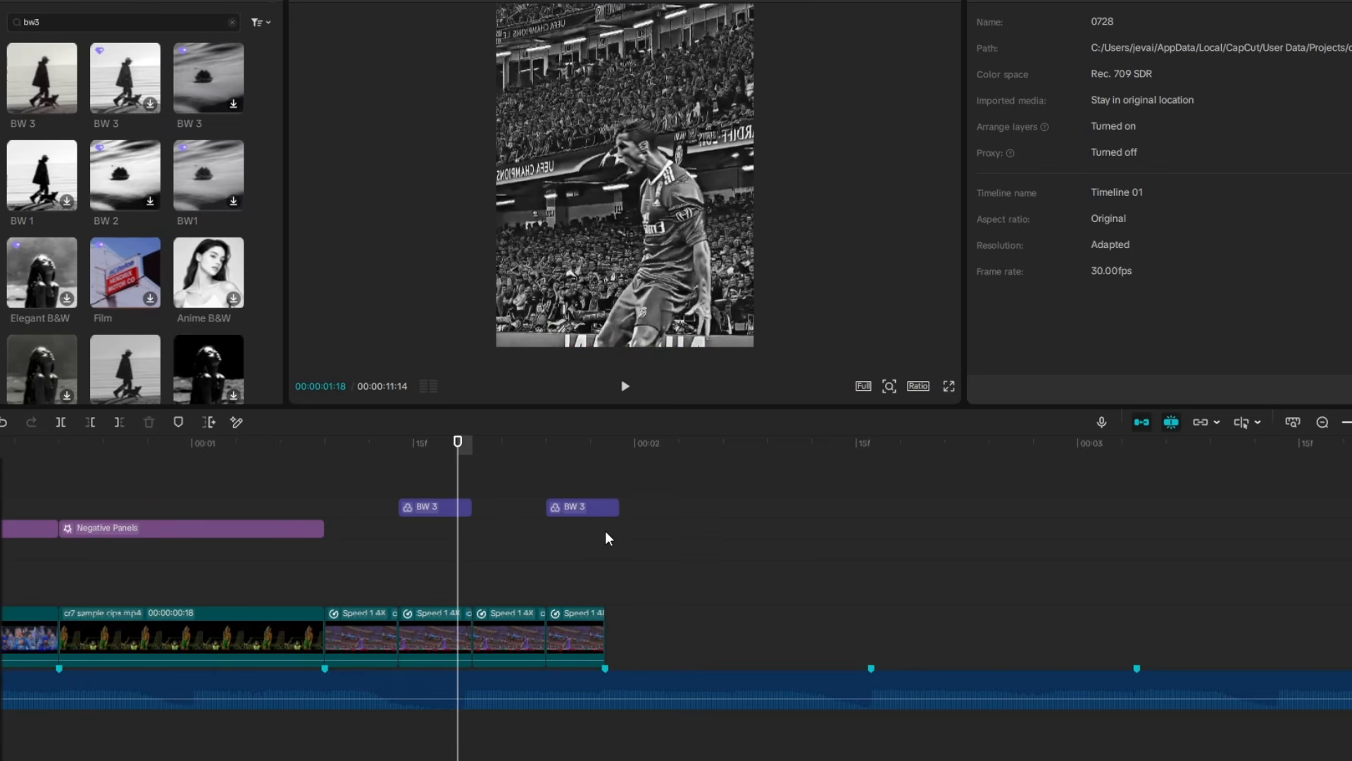
left_click(607, 555)
left_click(607, 505)
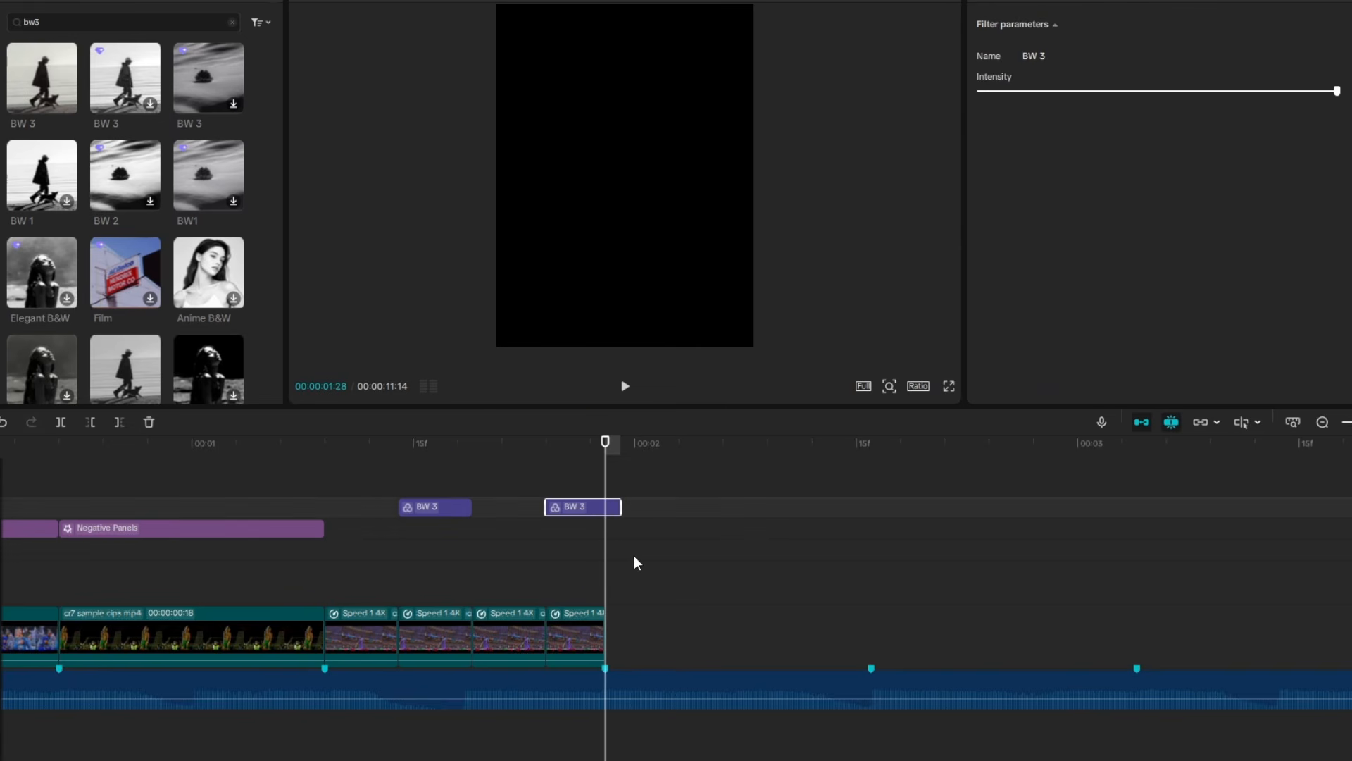
key("w")
left_click(353, 537)
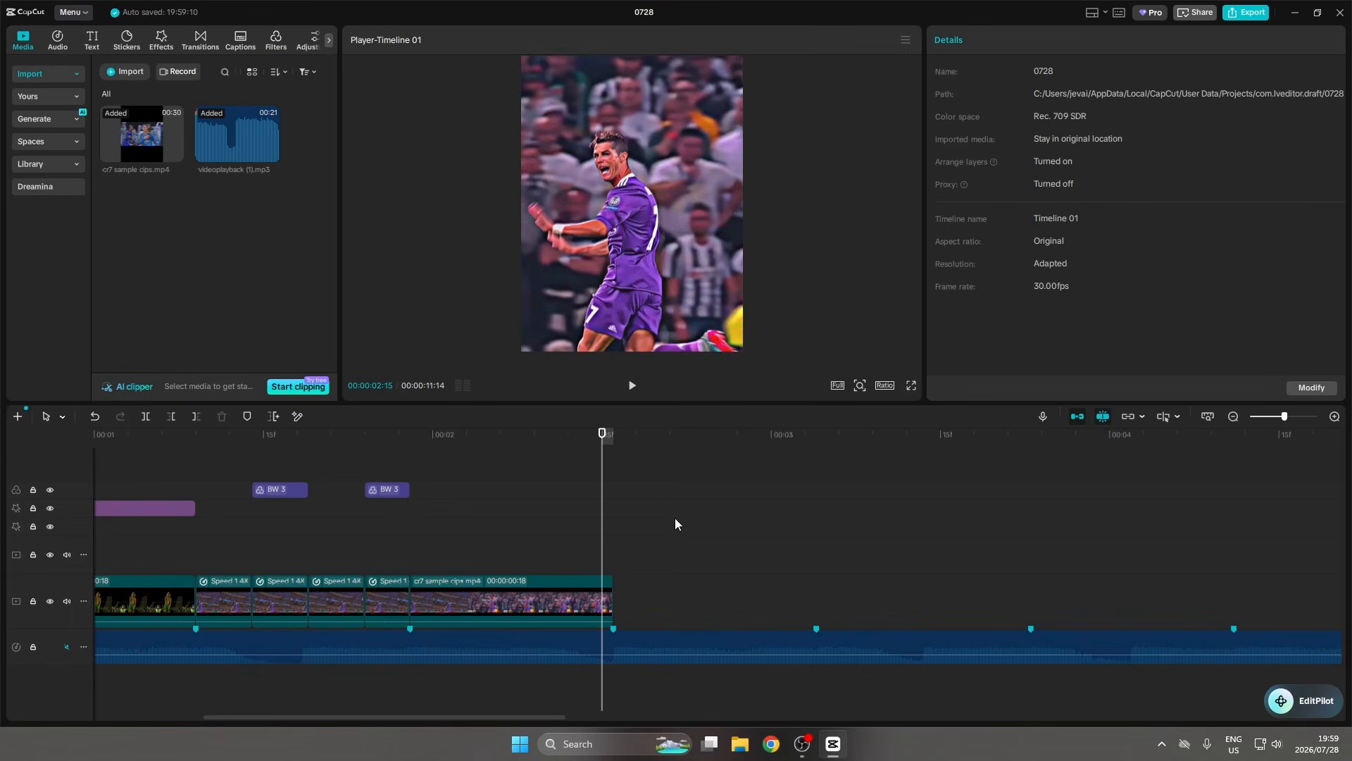
Set the speed of the last clip on the main track to 2.00x
left_click(552, 602)
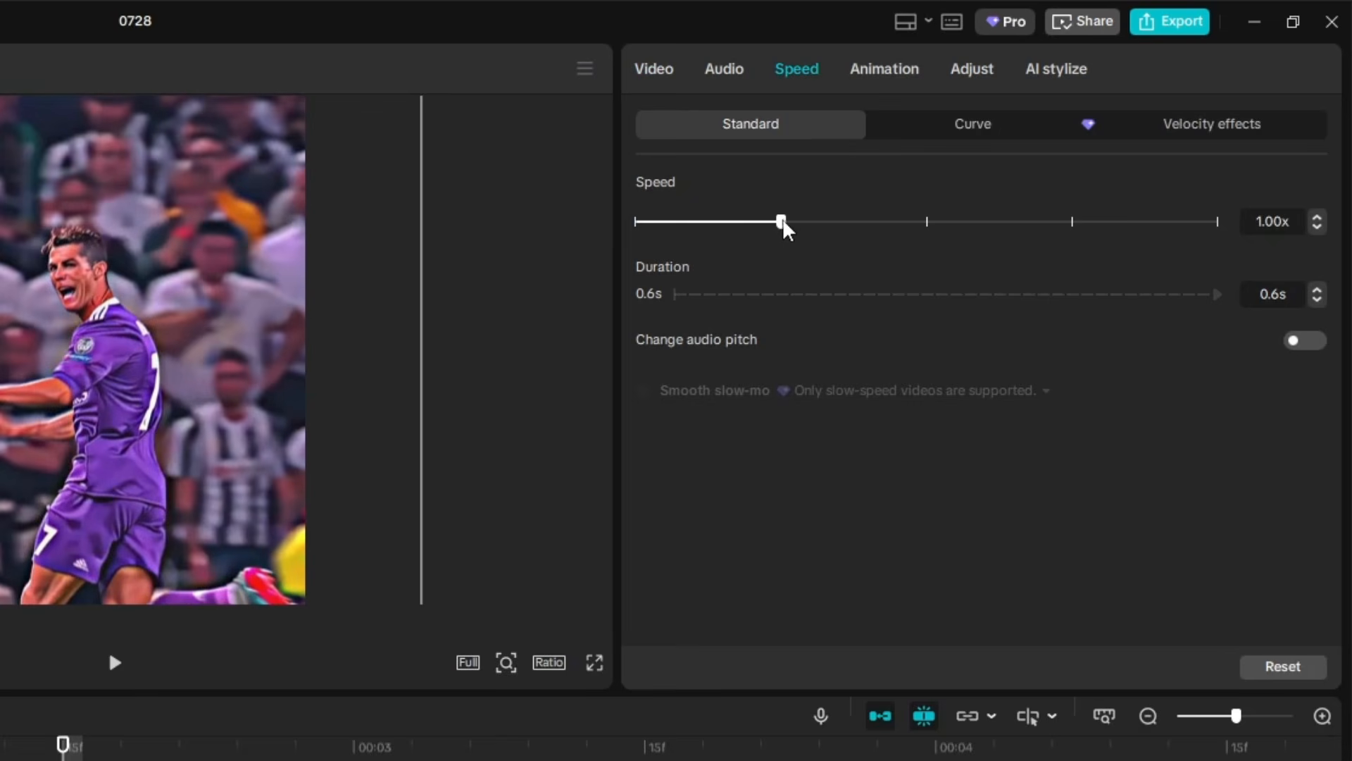
left_click_drag(921, 222, 927, 220)
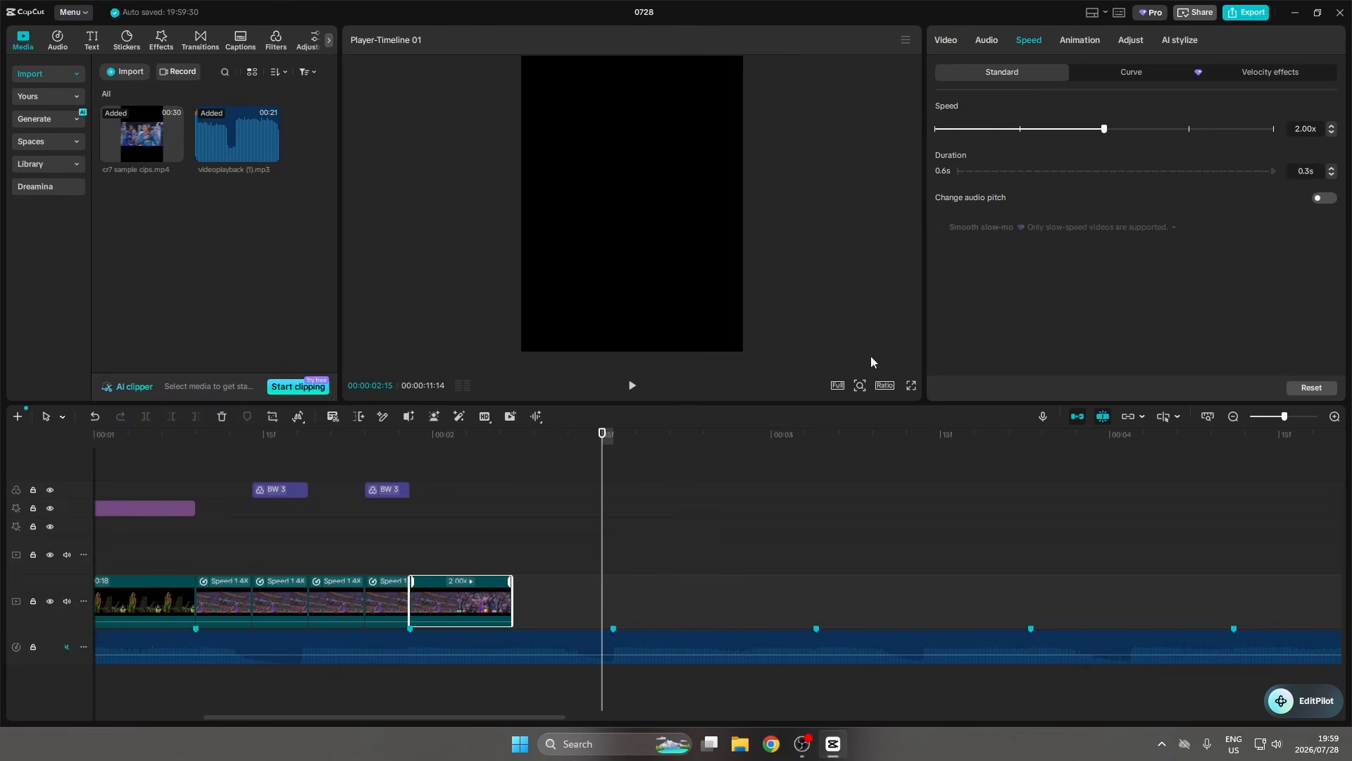
Keyframe the 2.0x clip's scale from 239% at its start to a larger scale near its end, and open its keyframe graph
left_click_drag(474, 547, 411, 553)
left_click(425, 603)
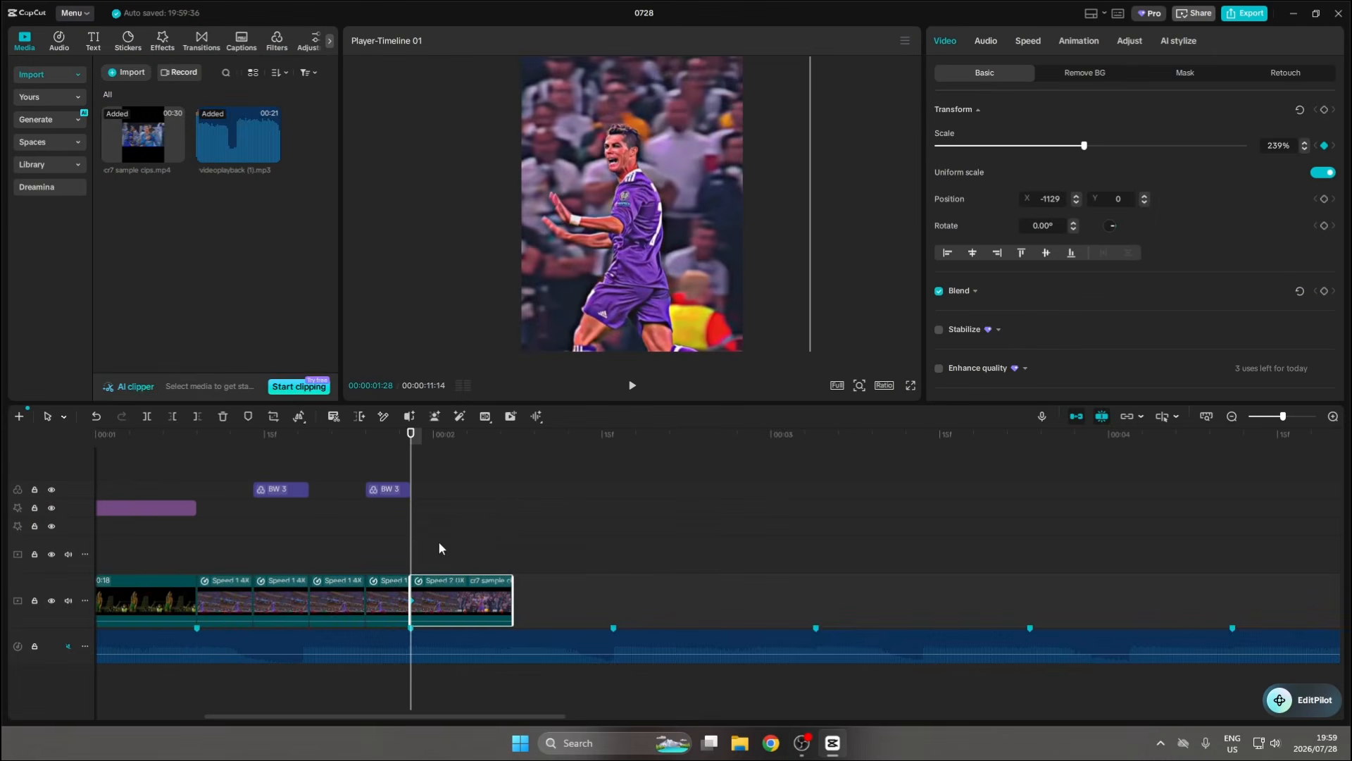
left_click_drag(440, 549, 504, 545)
left_click(493, 613)
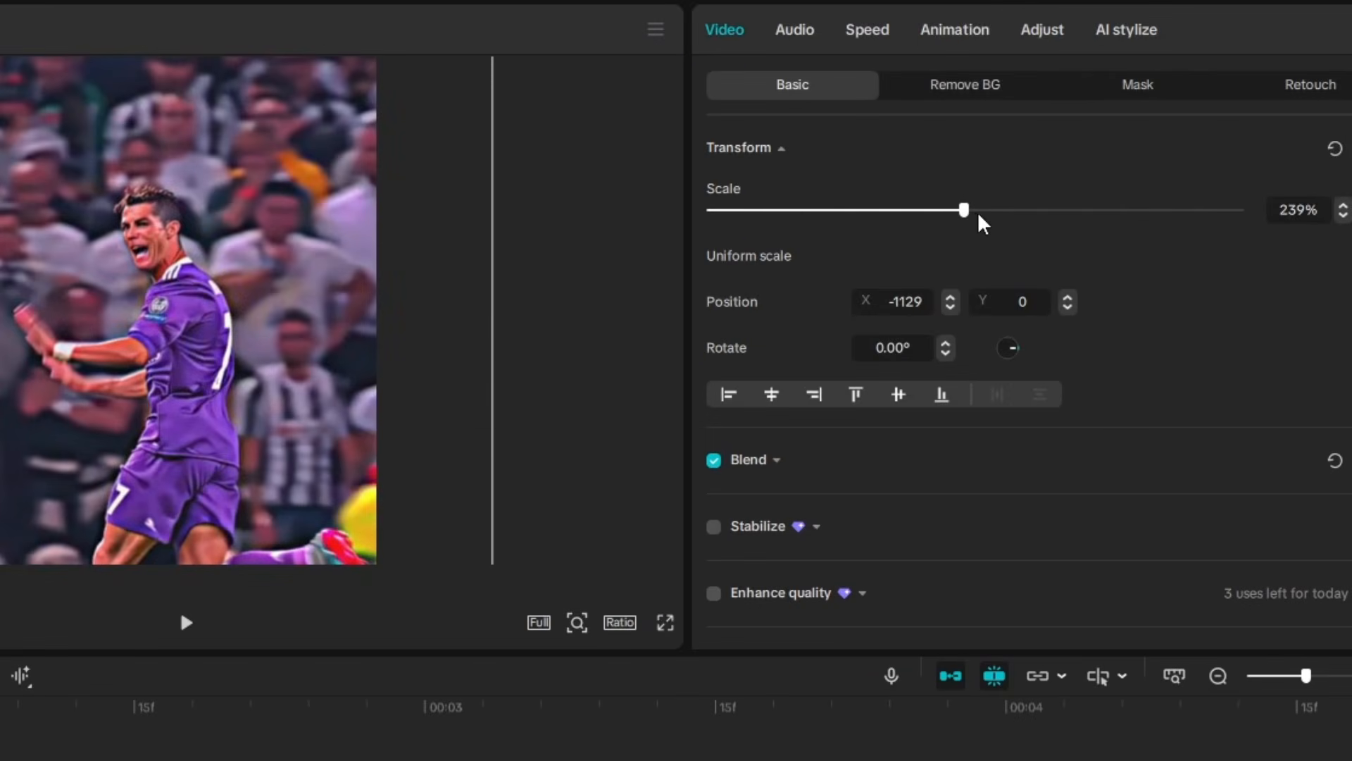
left_click_drag(1084, 146, 1114, 145)
left_click_drag(1014, 207, 1081, 209)
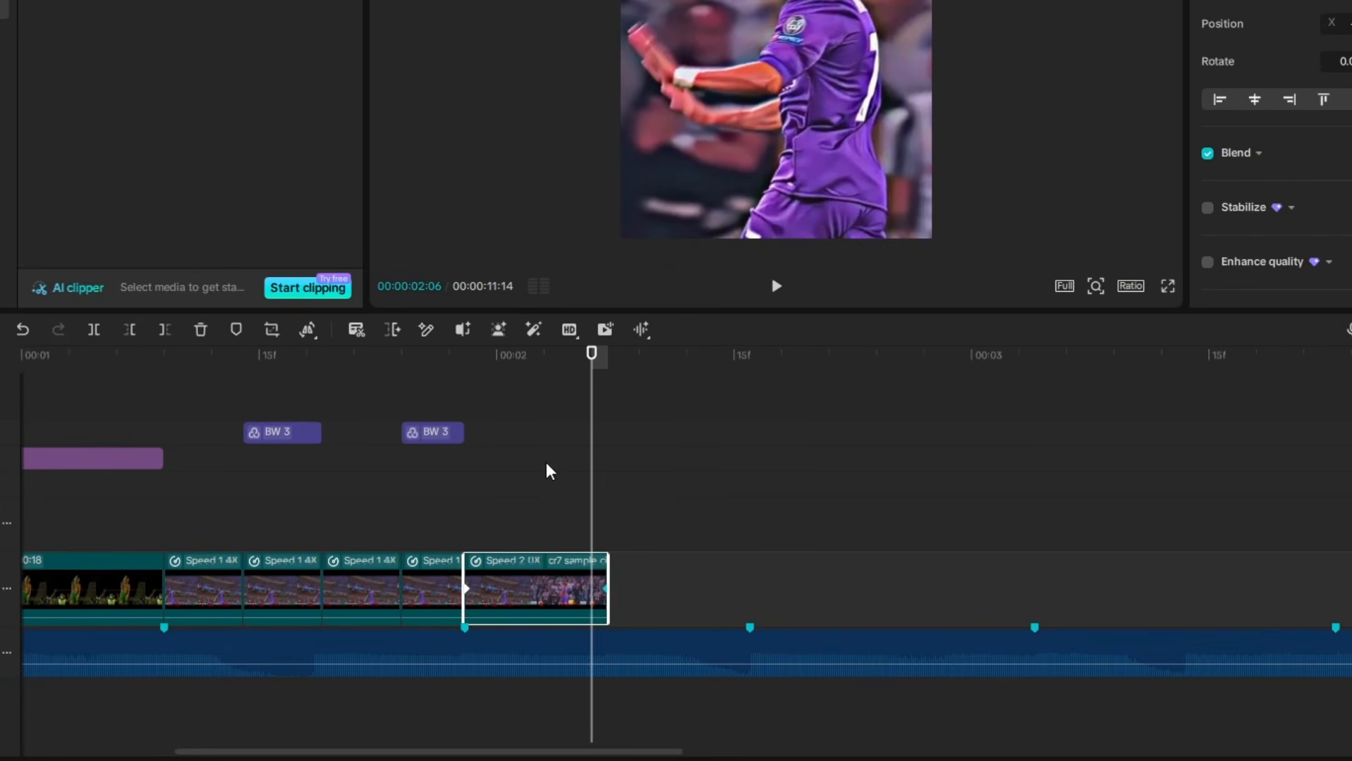
key("alt+k")
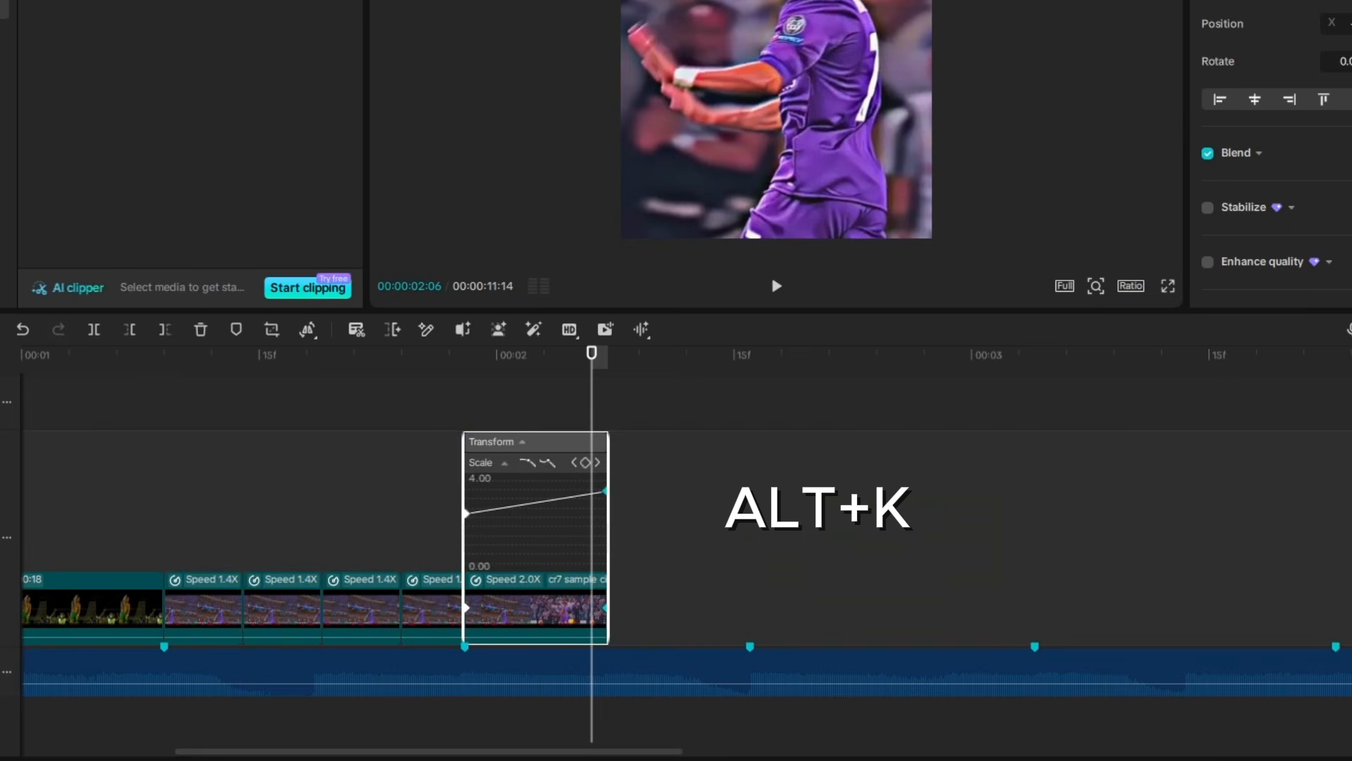
Apply the Cubic Out preset curve to the 2.0x clip's scale animation and close the keyframe graph
scroll(542, 468, "up", 2)
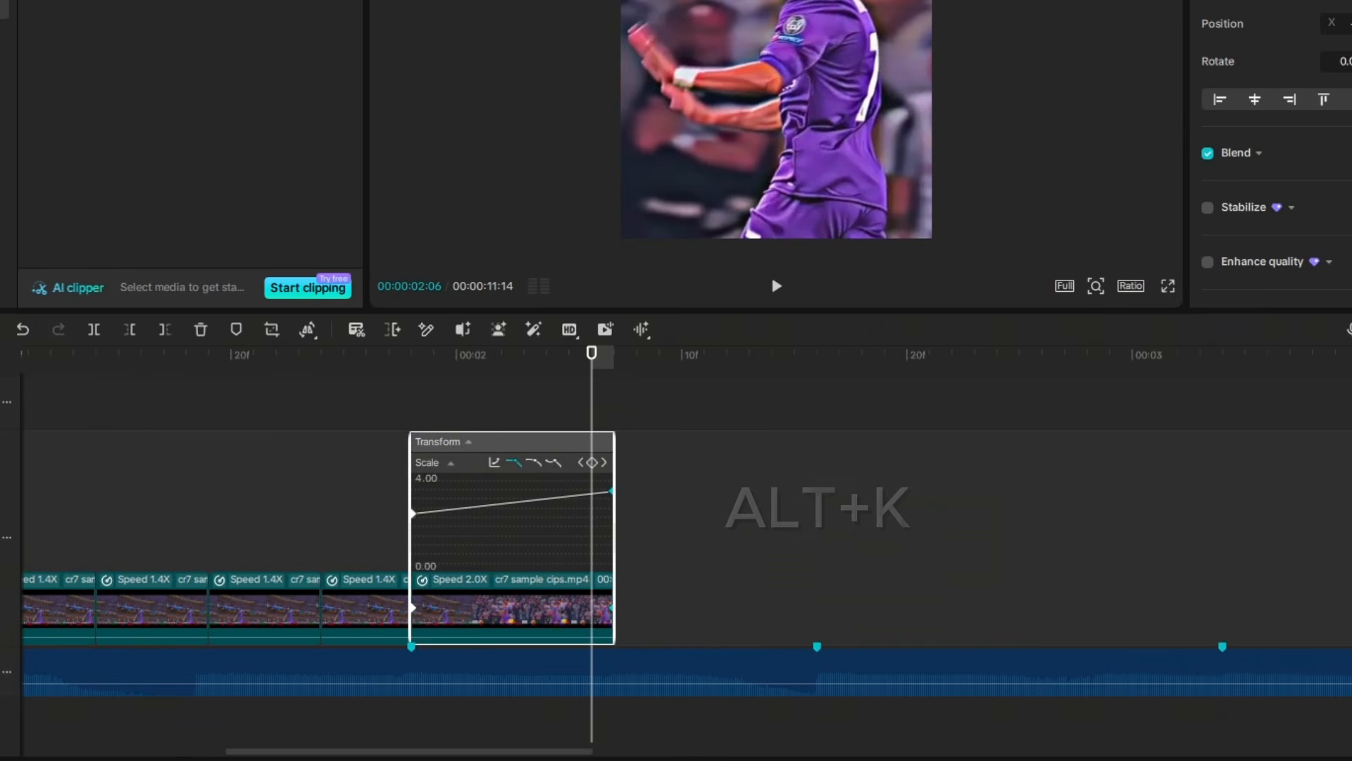
left_click(494, 464)
left_click(695, 598)
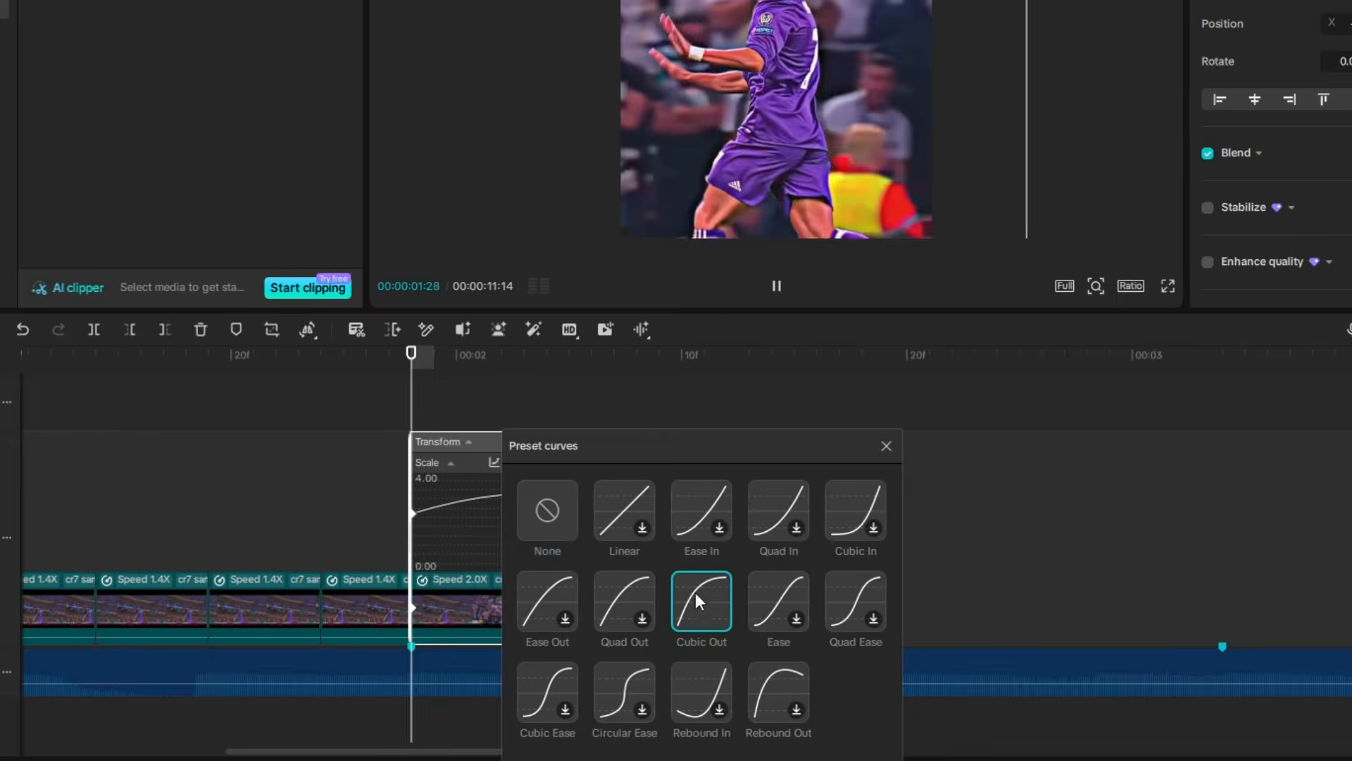
left_click(886, 446)
left_click(807, 489)
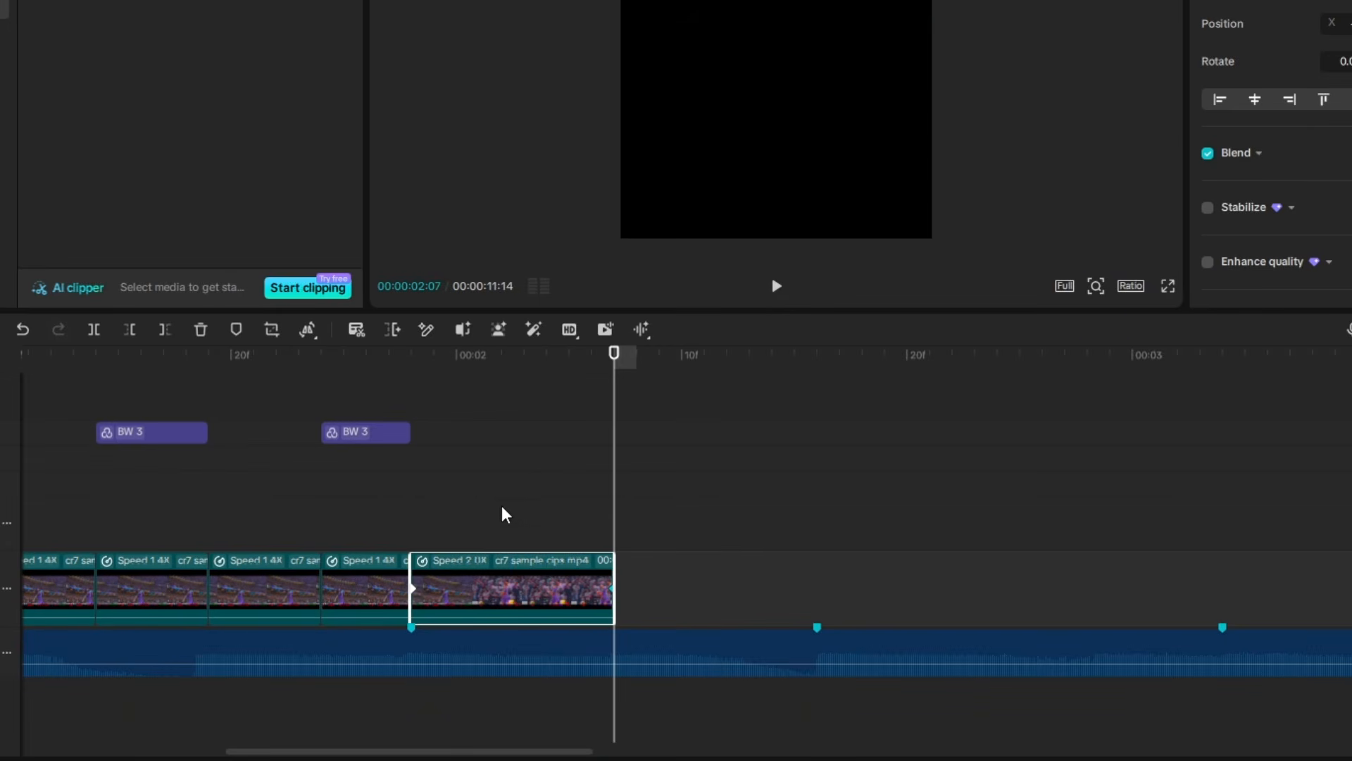
left_click(477, 482)
left_click(435, 499)
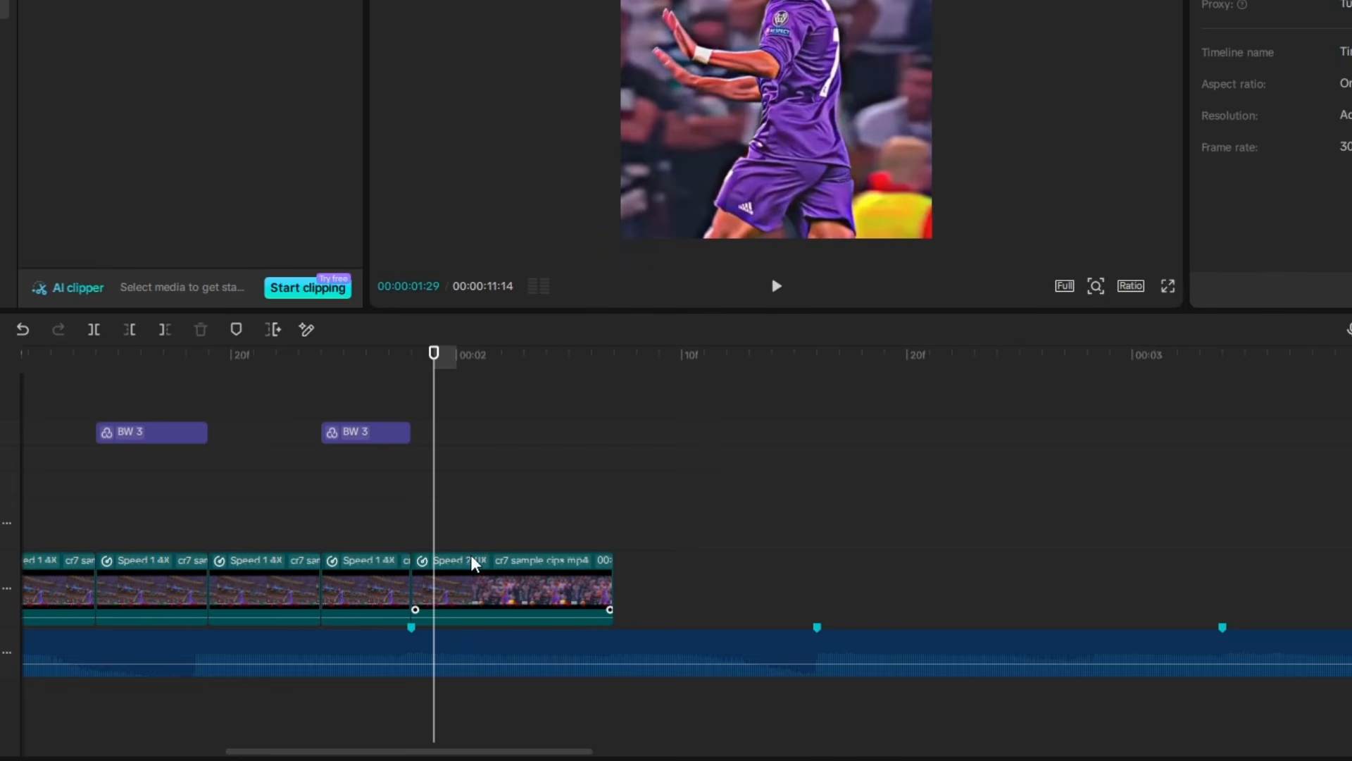
Turn the 2.0x clip into a compound clip and place a copy directly after it, up to the next beat marker
left_click(500, 581)
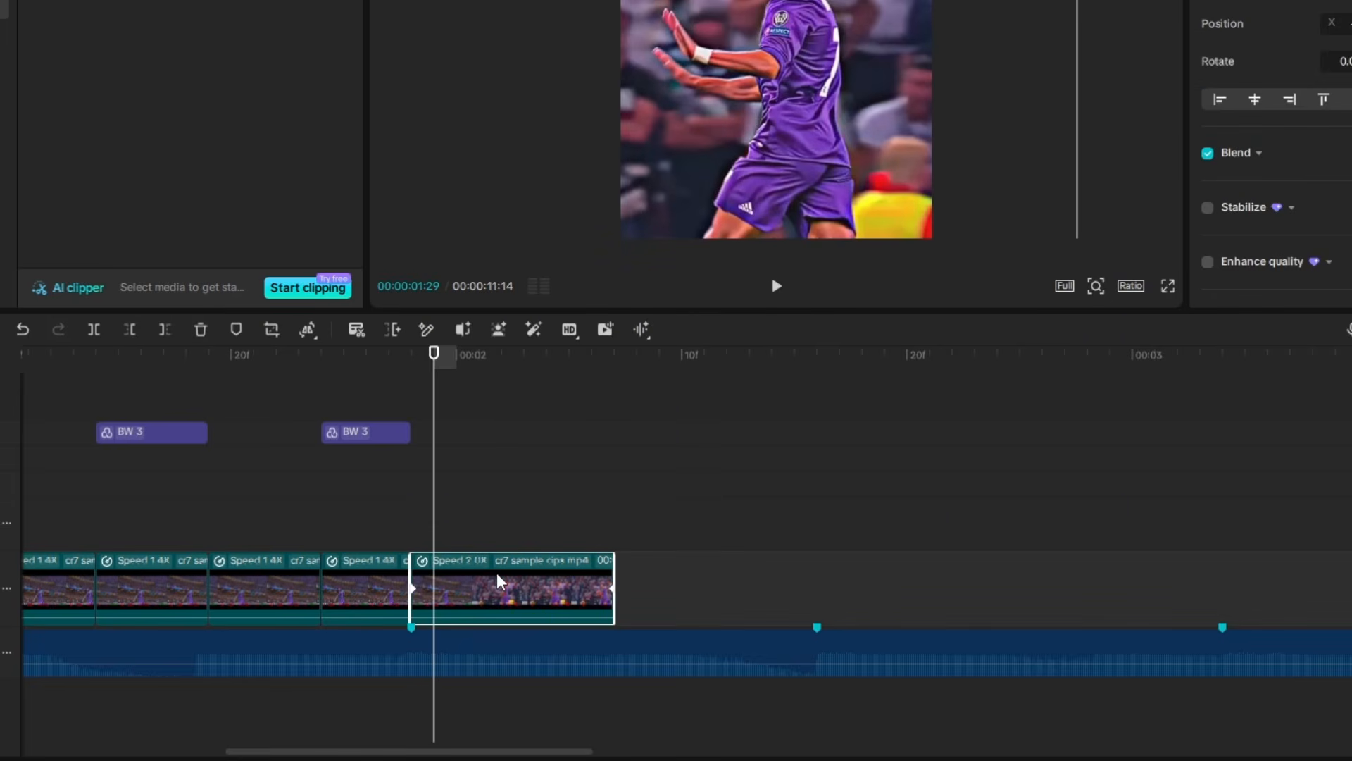
key("alt+g")
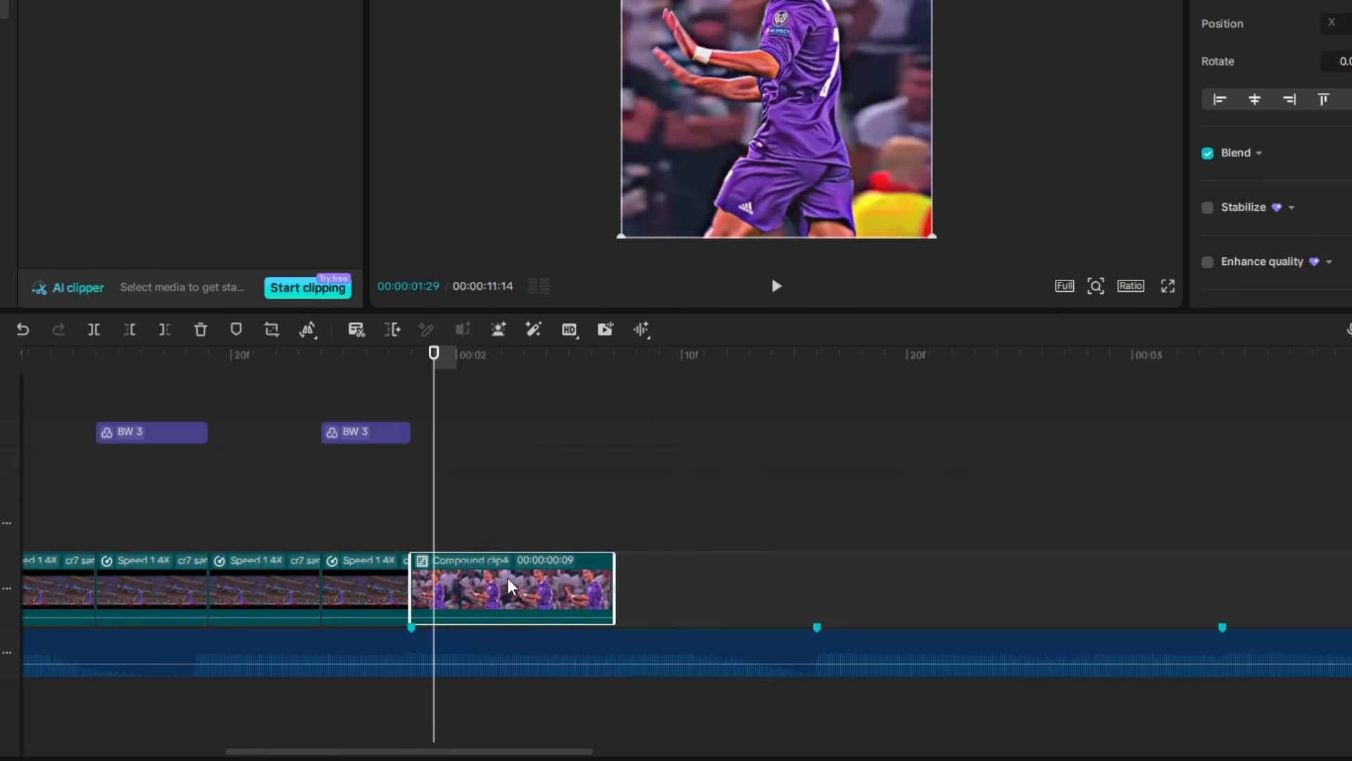
left_click_drag(523, 588, 728, 598)
left_click(676, 537)
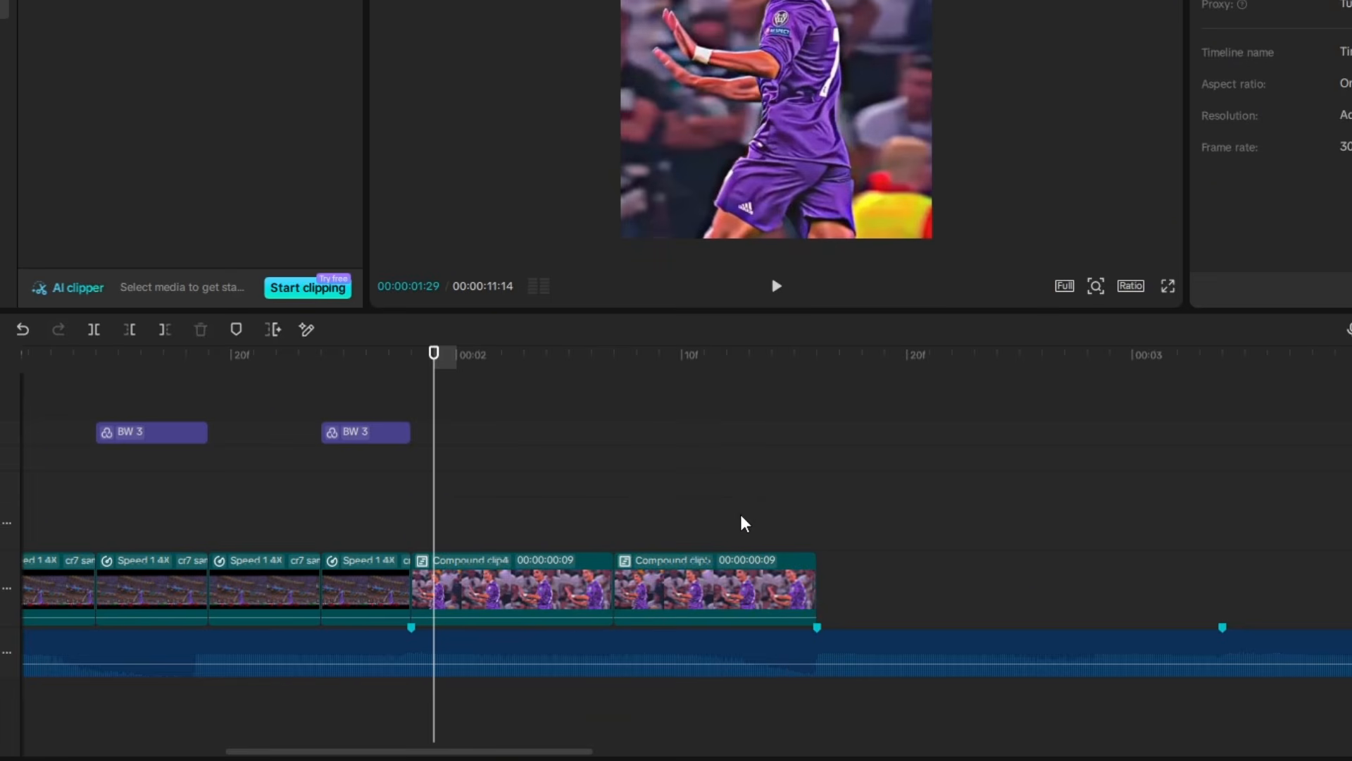
Copy the BW 3 filter above the second compound clip and fit it to that clip's full length
left_click_drag(655, 521, 647, 521)
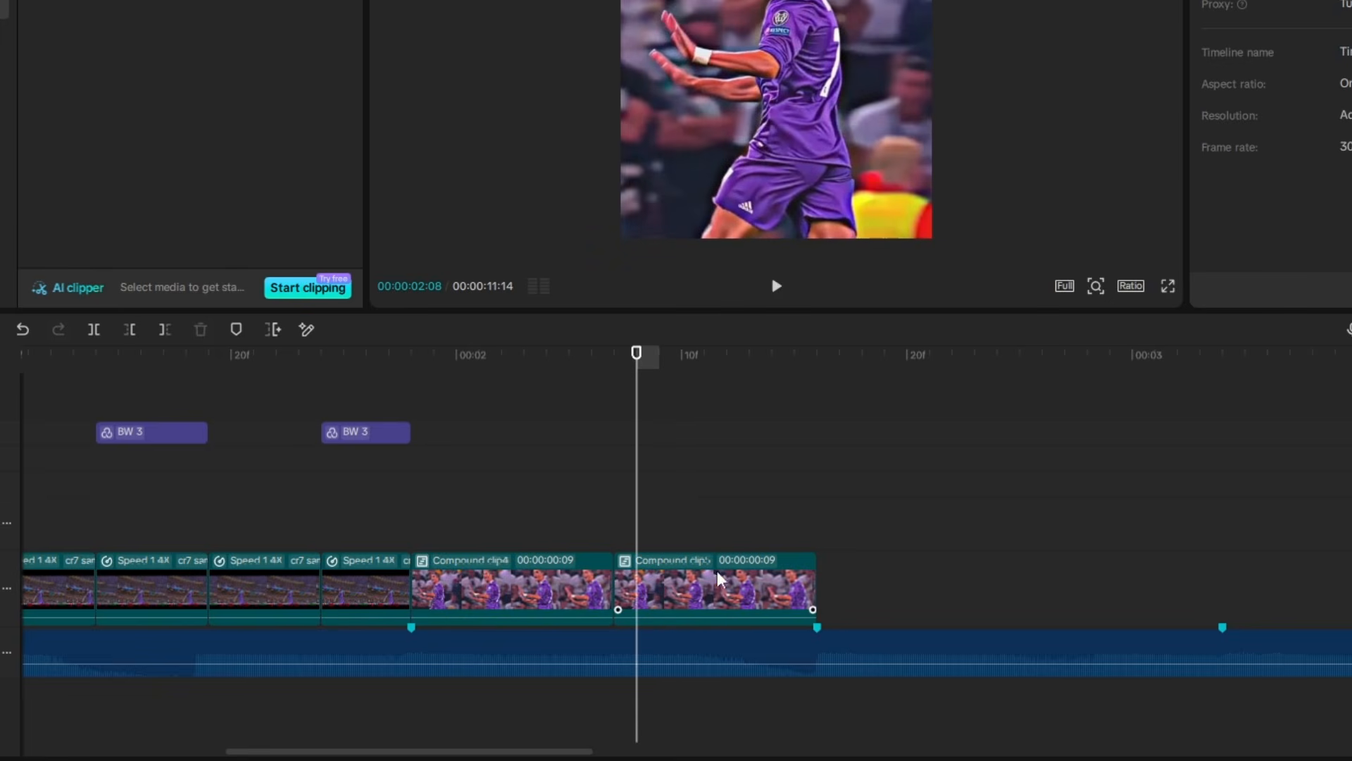
left_click(719, 589)
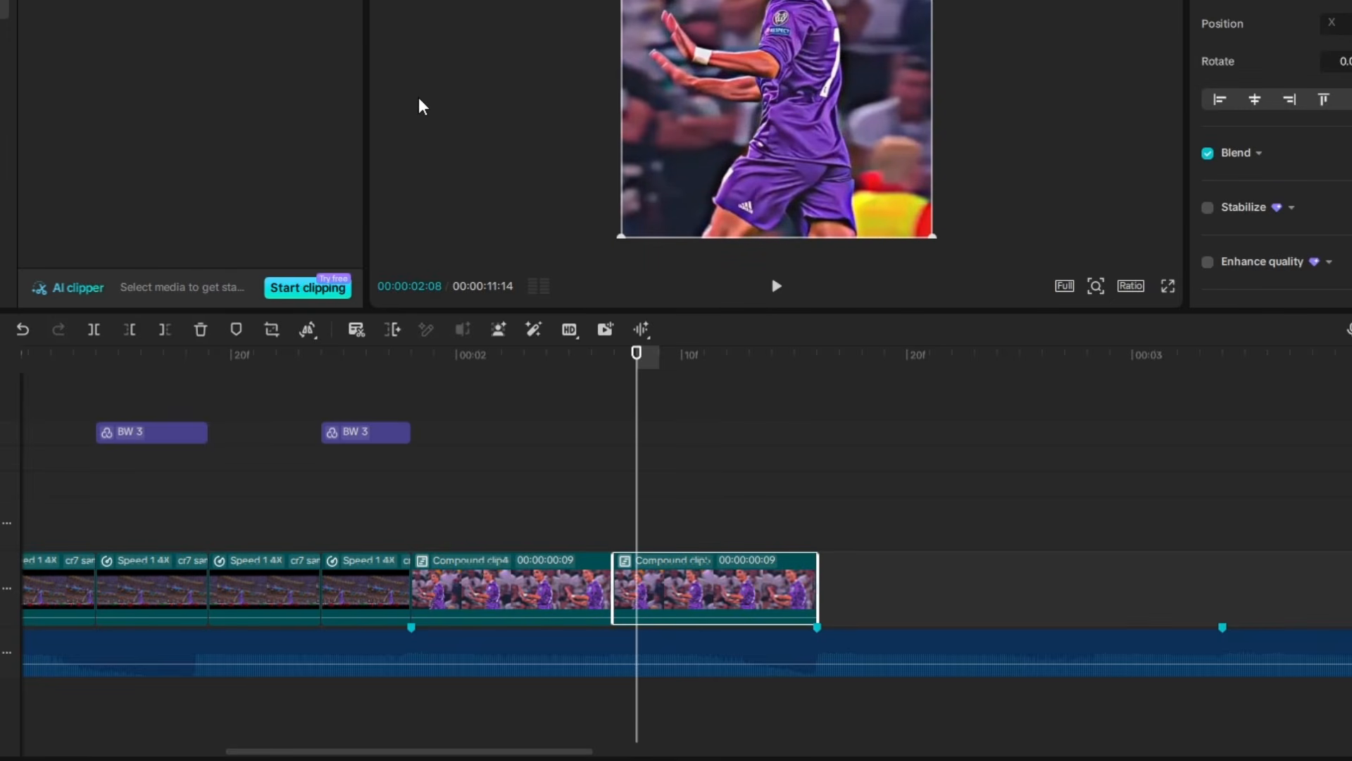
left_click(393, 439)
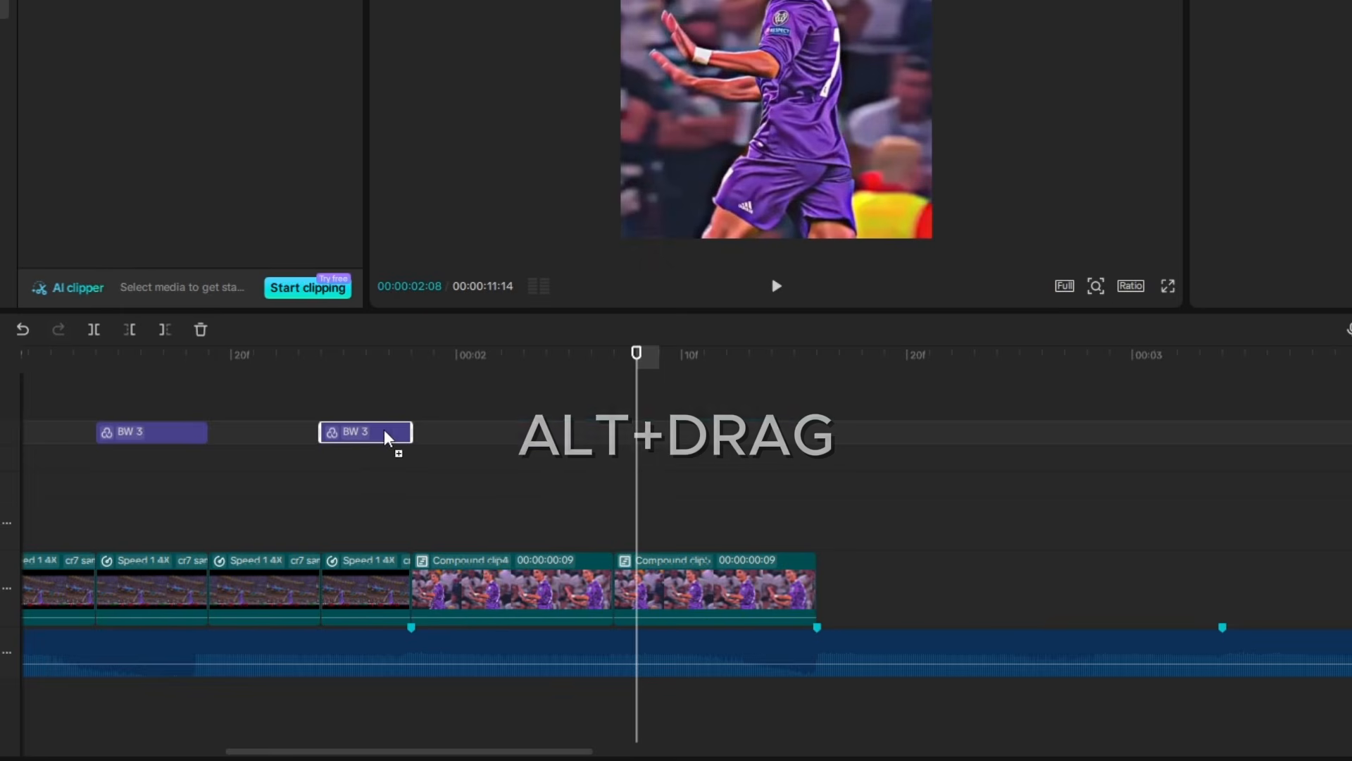
left_click_drag(390, 441, 817, 439)
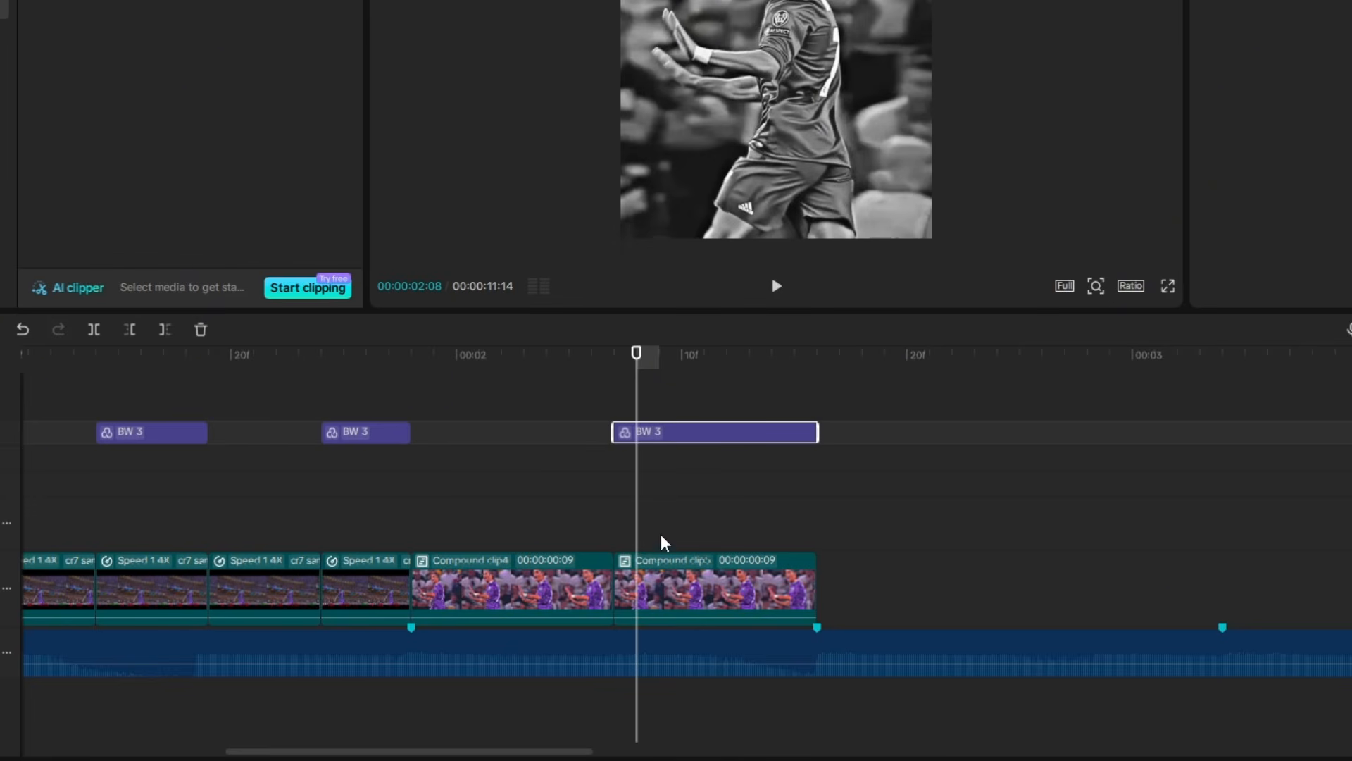
Reverse the second compound clip beneath the BW 3 filter
left_click(664, 571)
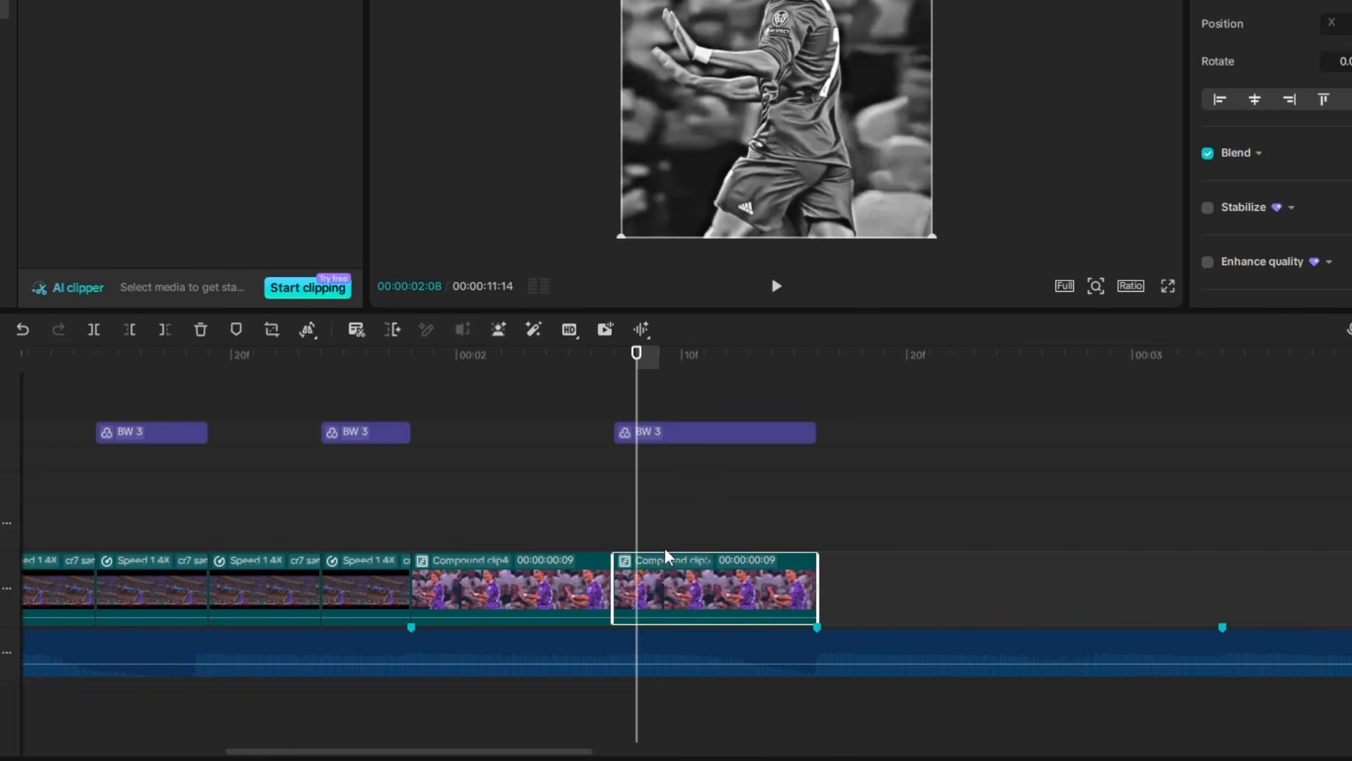
left_click(310, 330)
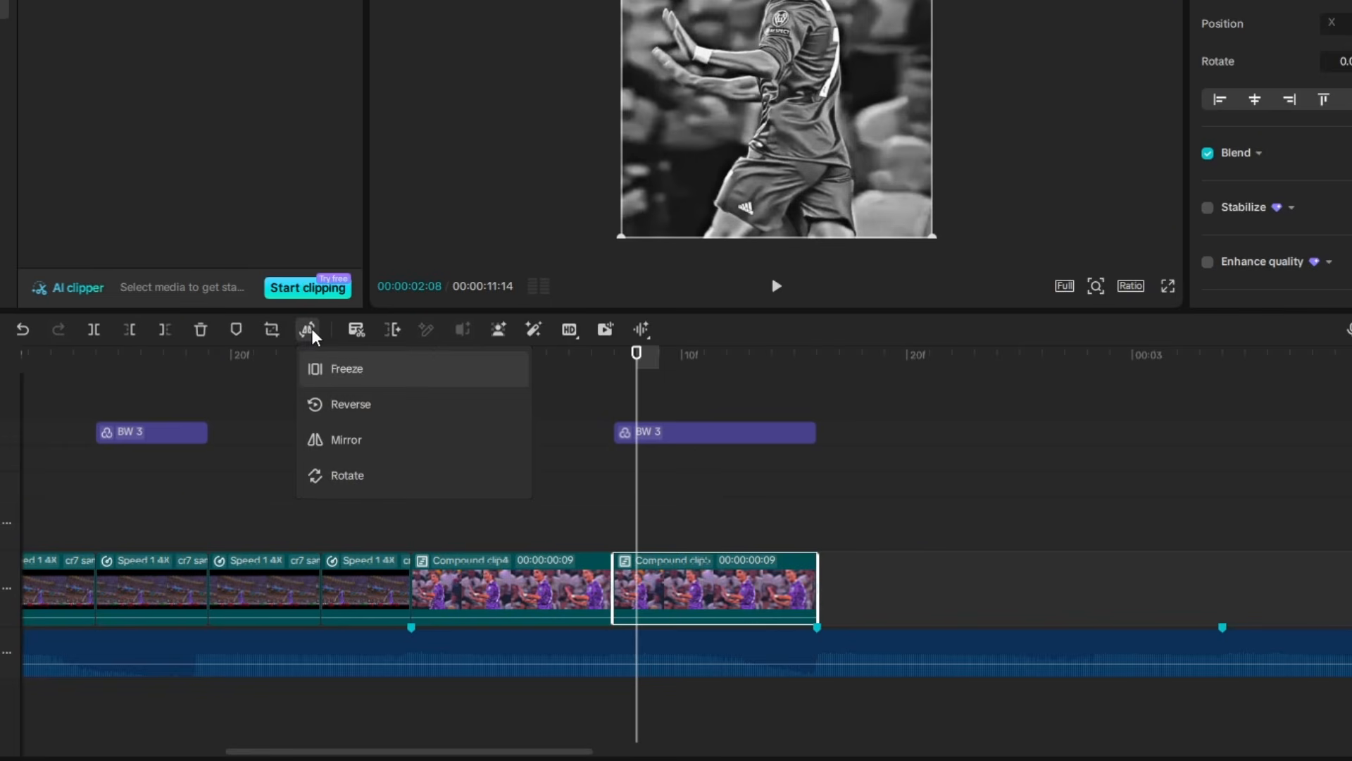
left_click(349, 406)
left_click(573, 472)
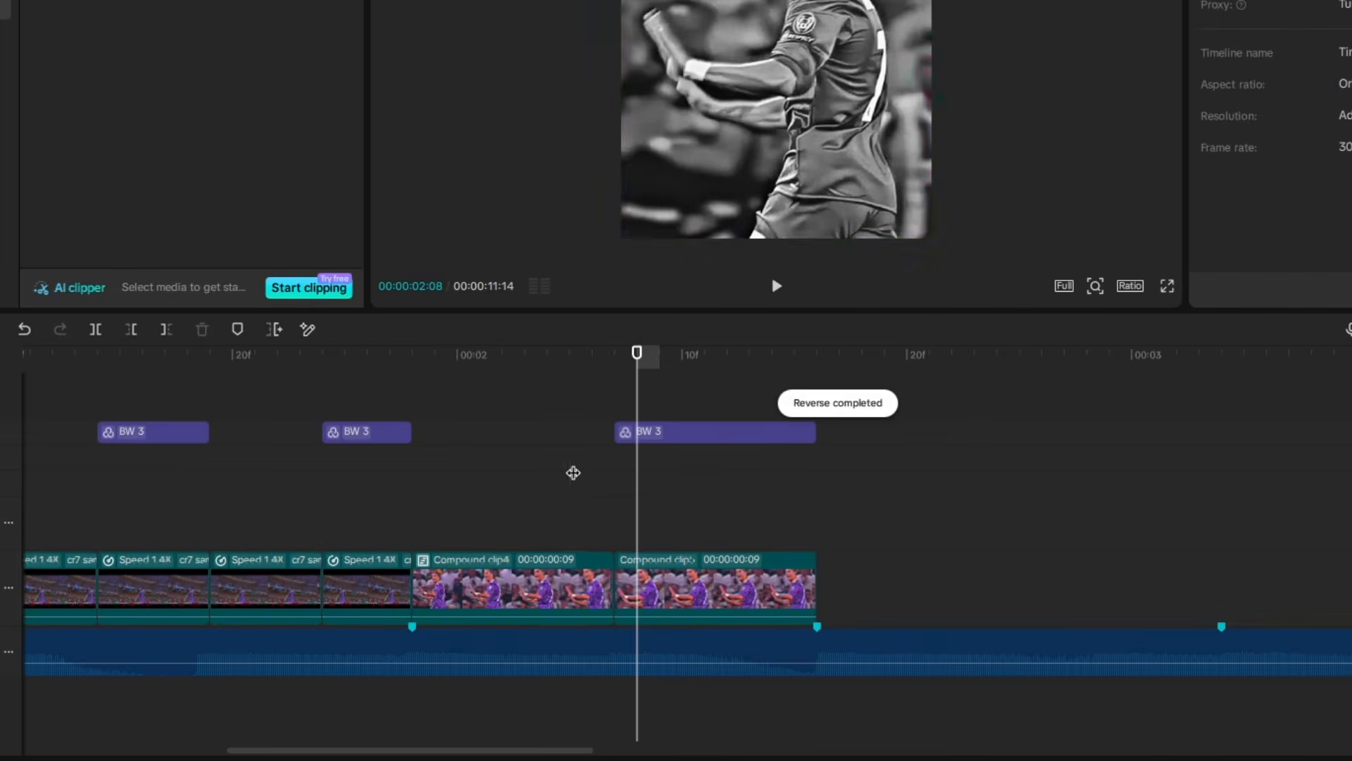
left_click(589, 472)
Duplicate both compound clips together with their BW 3 filter directly after them, filling the gap to the next beat marker
left_click_drag(894, 431, 553, 598)
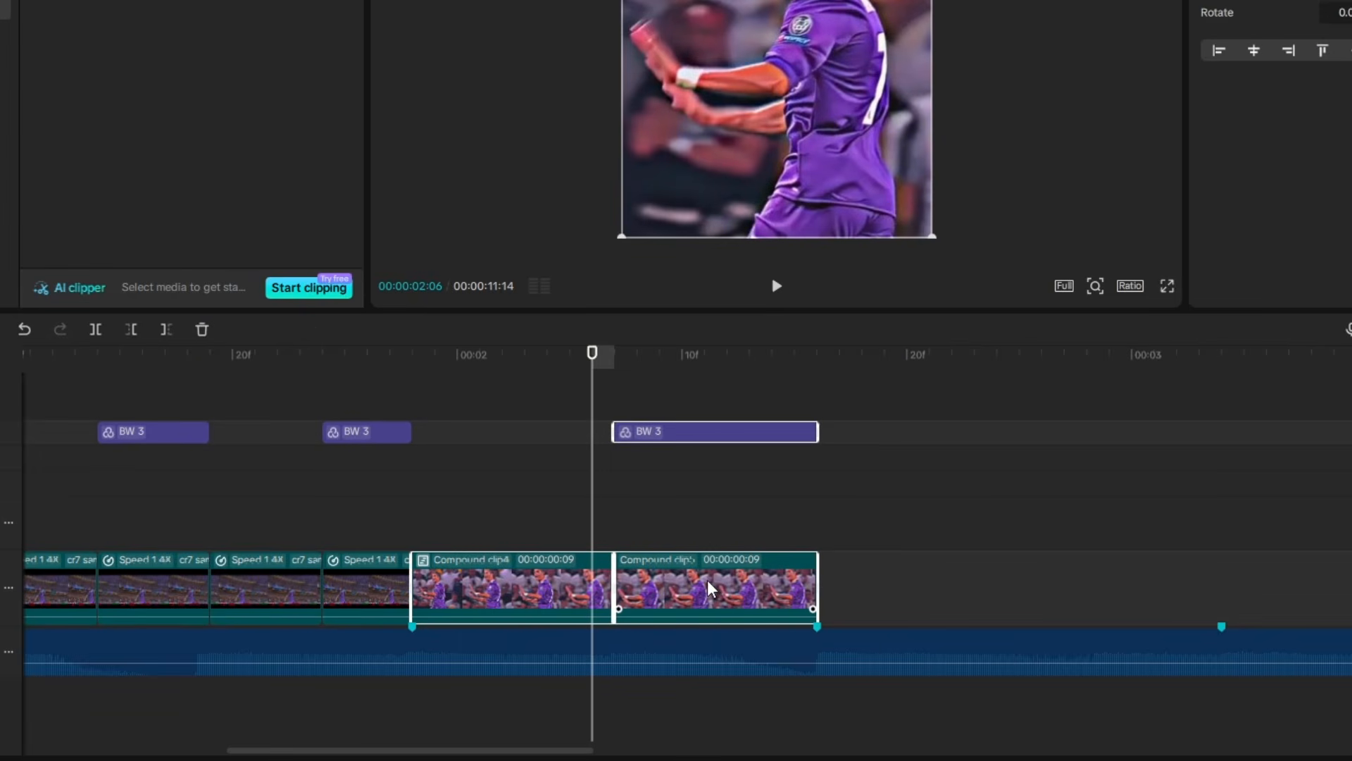
left_click_drag(710, 589, 1112, 589)
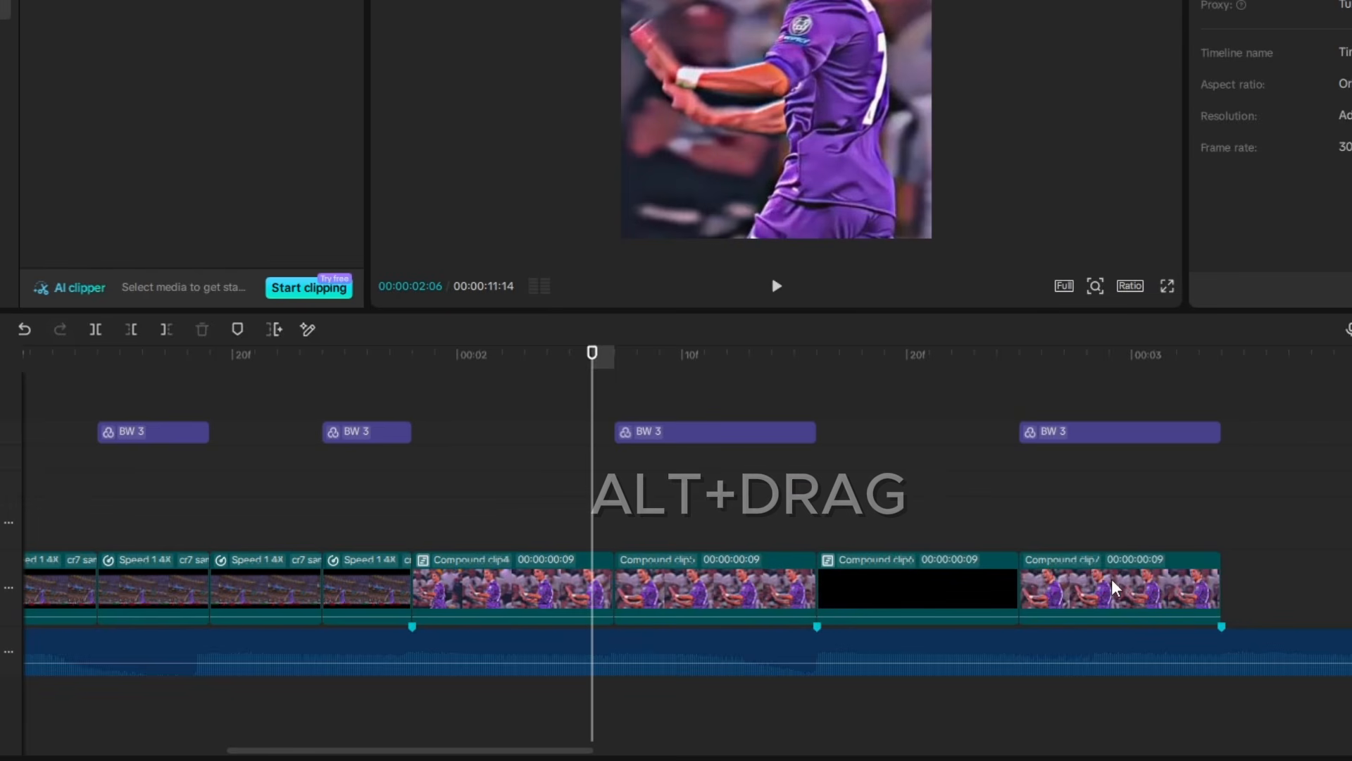